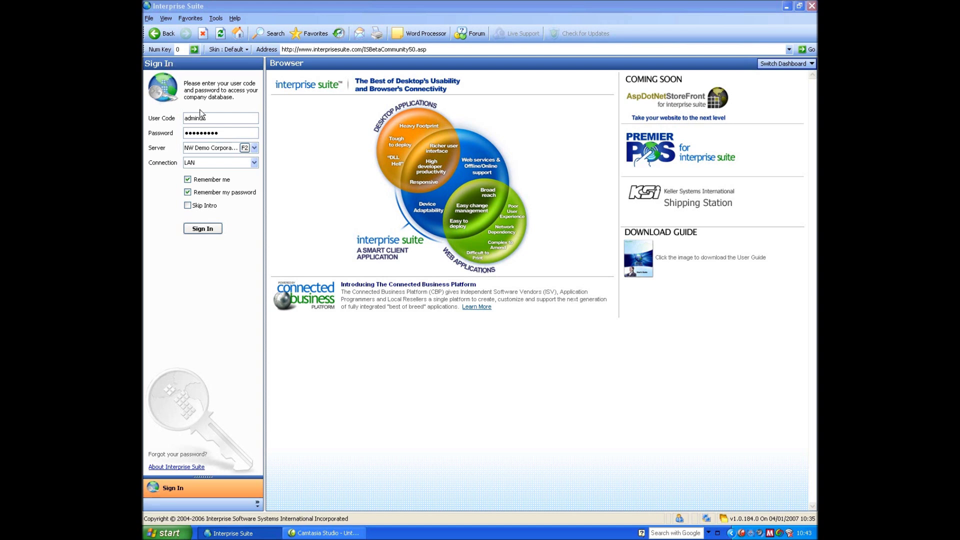
Sign in to the NW Demo Corporation server, keeping the connection type as LAN
{"action": "left_click", "coordinate": [256, 148]}
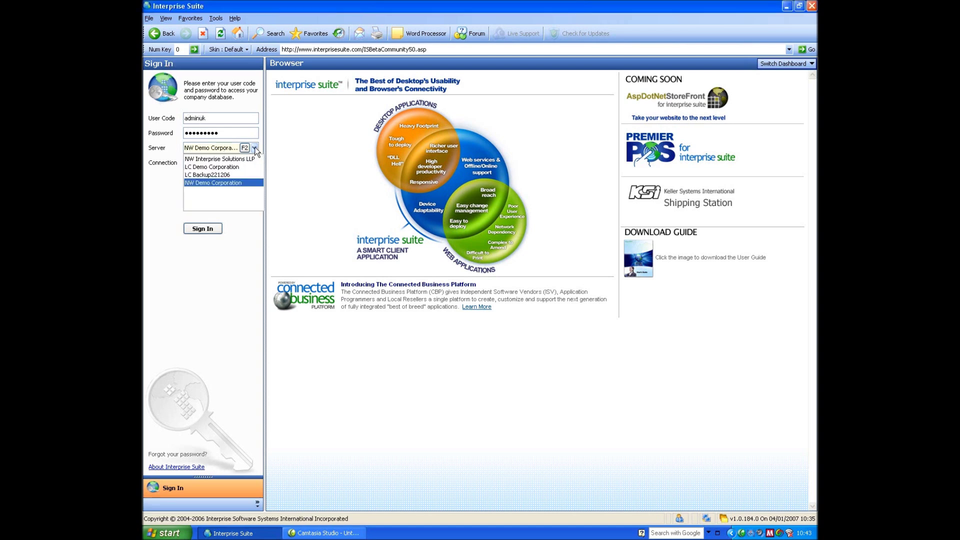
{"action": "left_click", "coordinate": [229, 183]}
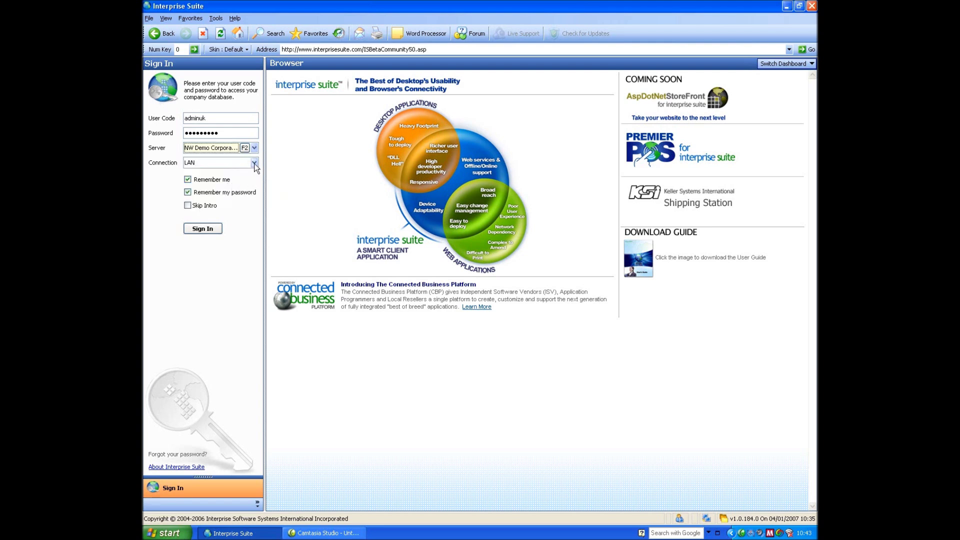
{"action": "left_click", "coordinate": [255, 164]}
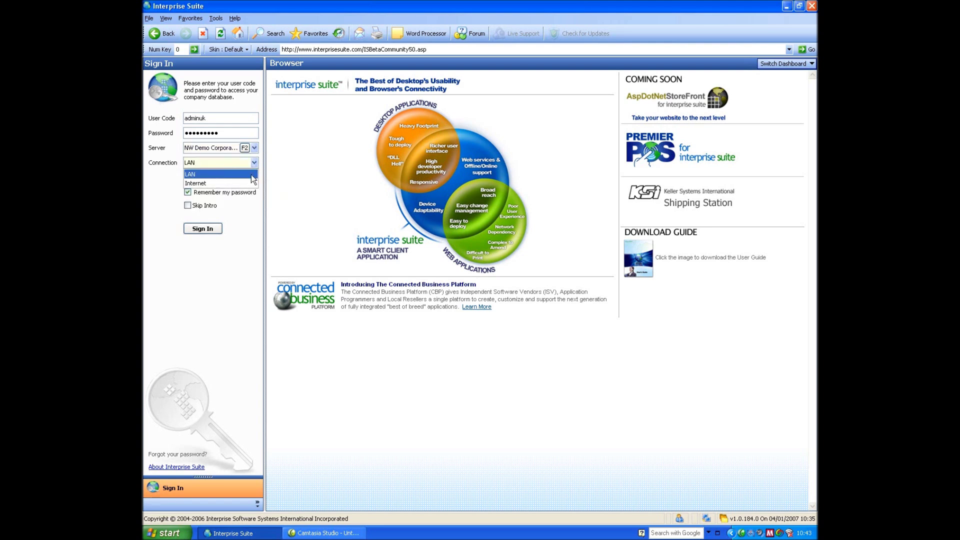
{"action": "left_click", "coordinate": [249, 175]}
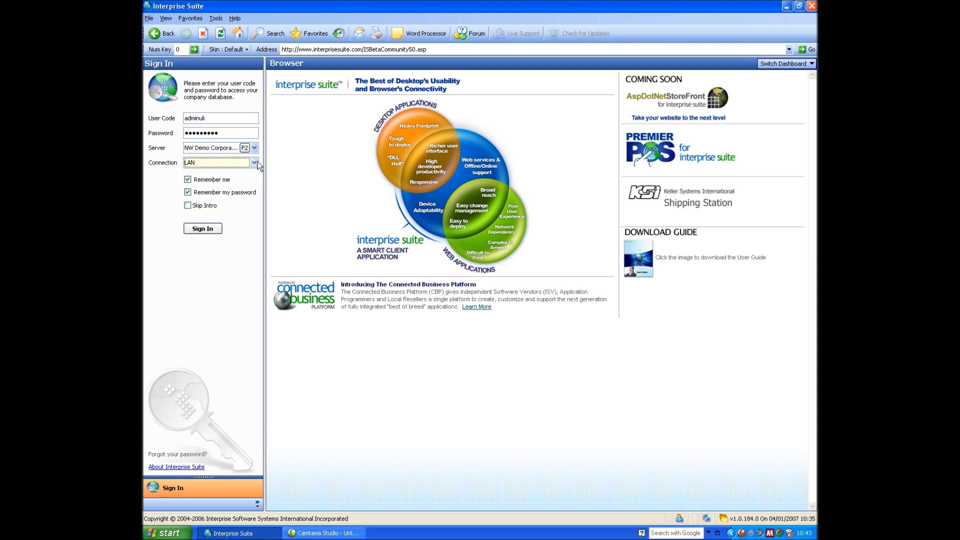
{"action": "left_click", "coordinate": [202, 228]}
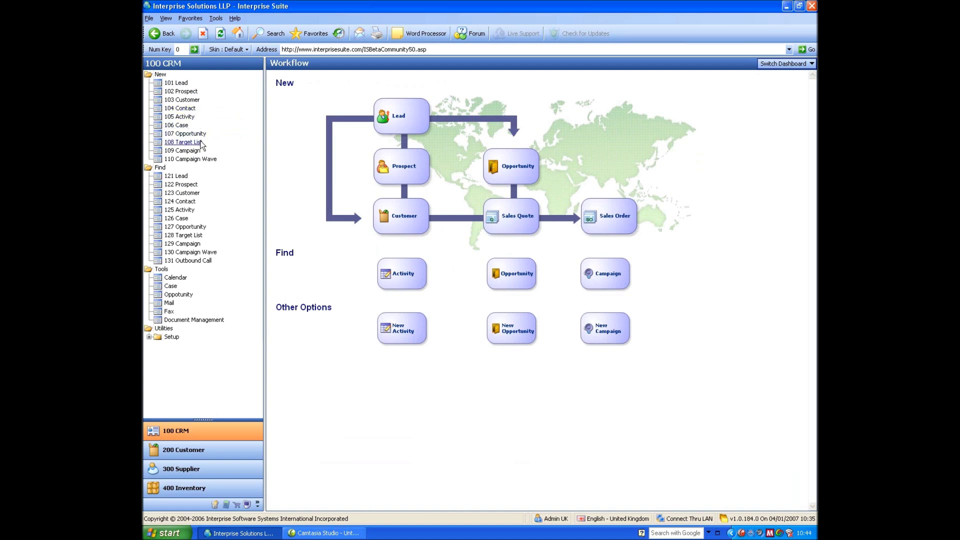
Open customer An Example Lead Company from the customer list, then reposition its window and the navigation pane
{"action": "left_click", "coordinate": [181, 195]}
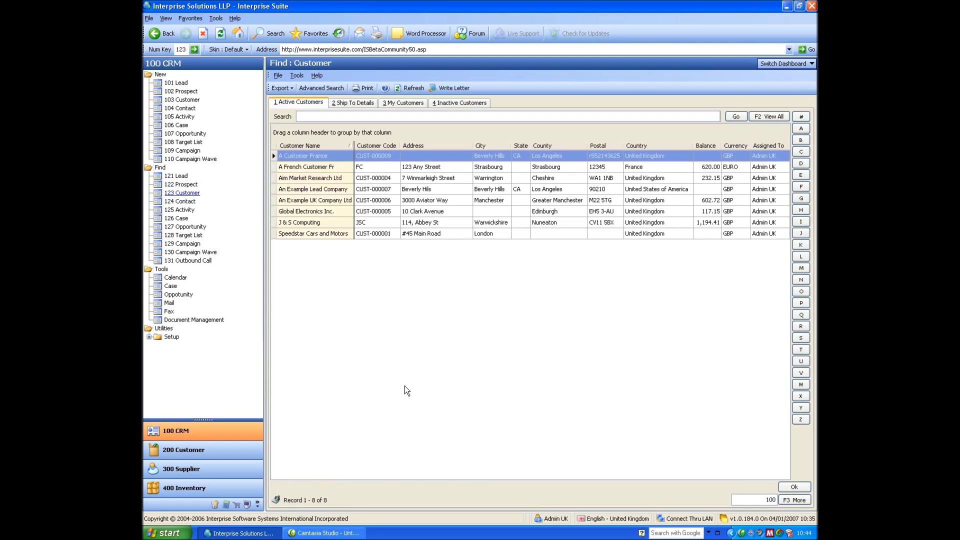
{"action": "double_click", "coordinate": [303, 189]}
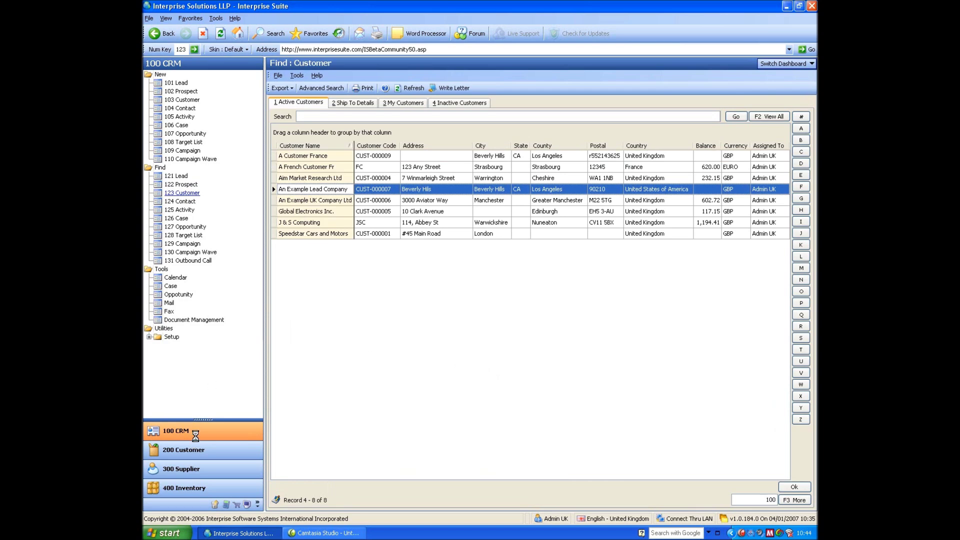
{"action": "left_click_drag", "start_coordinate": [389, 89], "coordinate": [486, 100]}
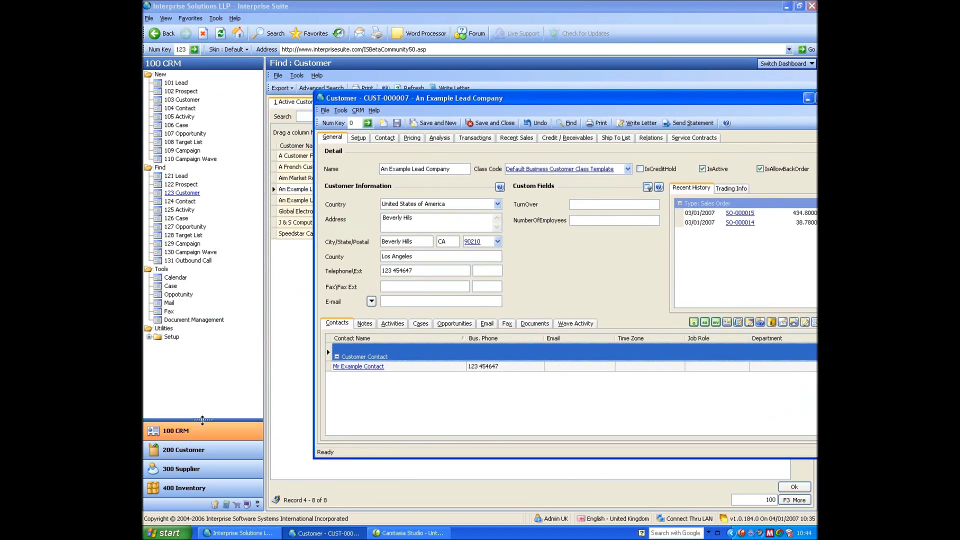
{"action": "left_click_drag", "start_coordinate": [203, 421], "coordinate": [198, 507]}
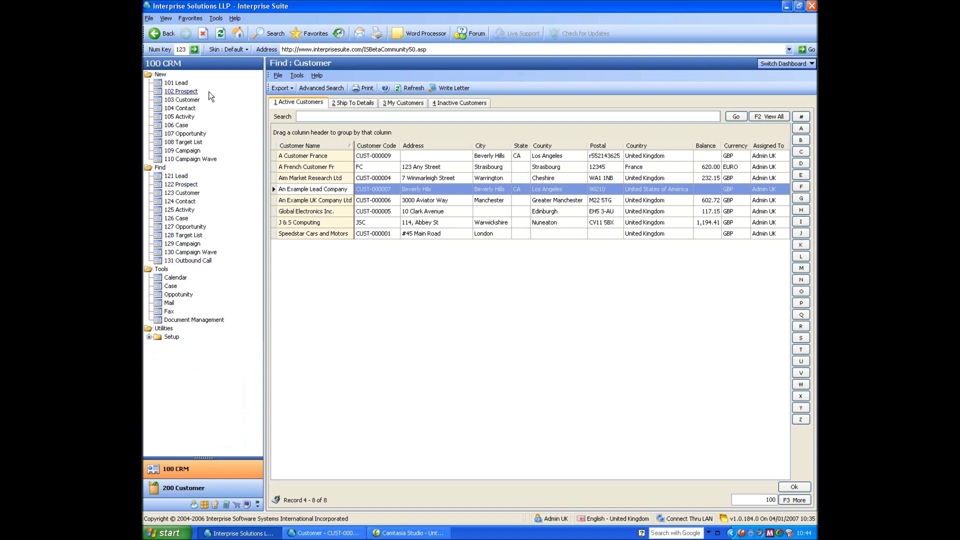
Apply the Money Twins skin, then The Asphalt World skin
{"action": "left_click", "coordinate": [228, 50]}
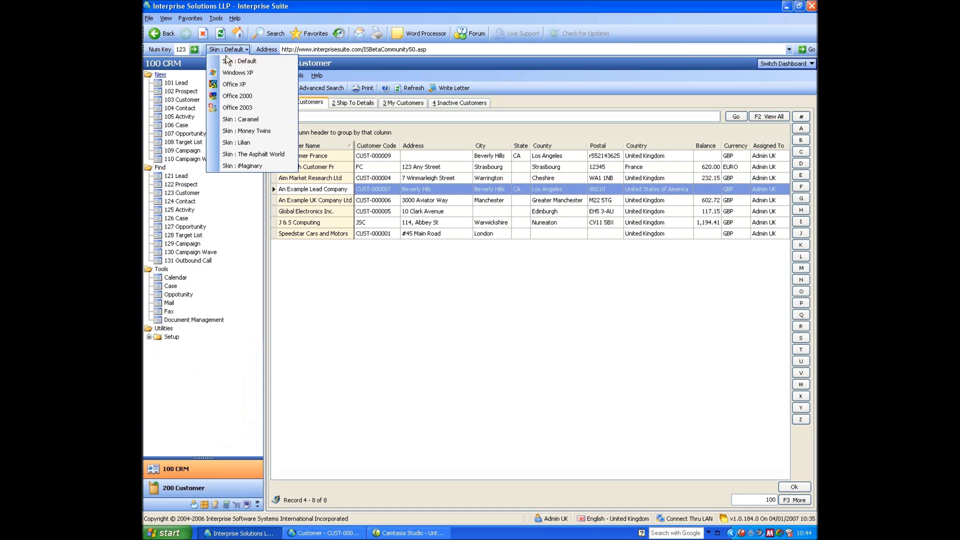
{"action": "left_click", "coordinate": [228, 131]}
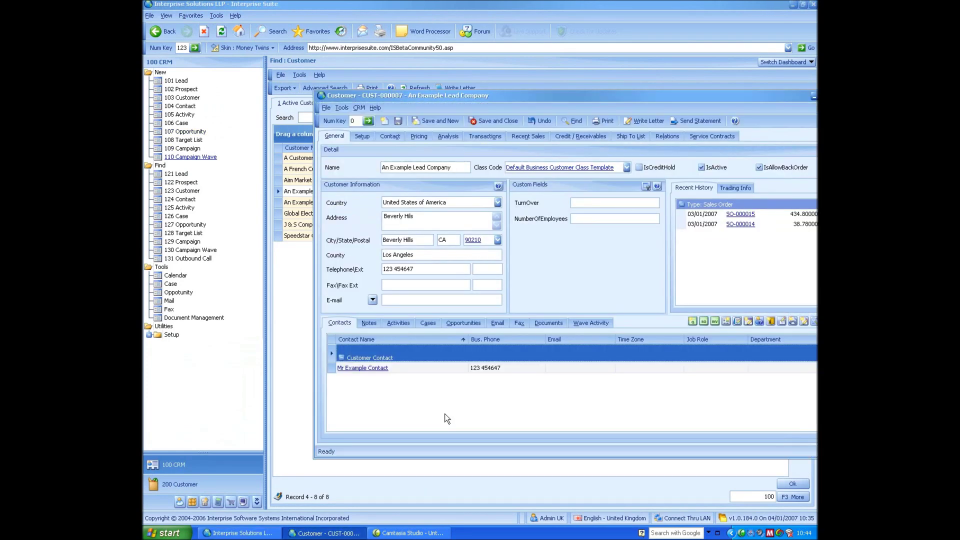
{"action": "left_click_drag", "start_coordinate": [550, 105], "coordinate": [510, 113]}
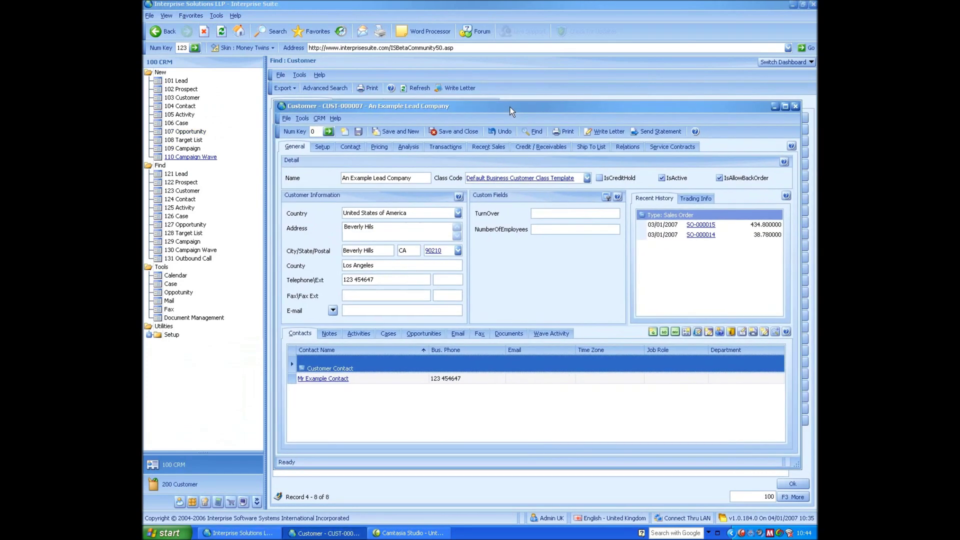
{"action": "left_click", "coordinate": [240, 48]}
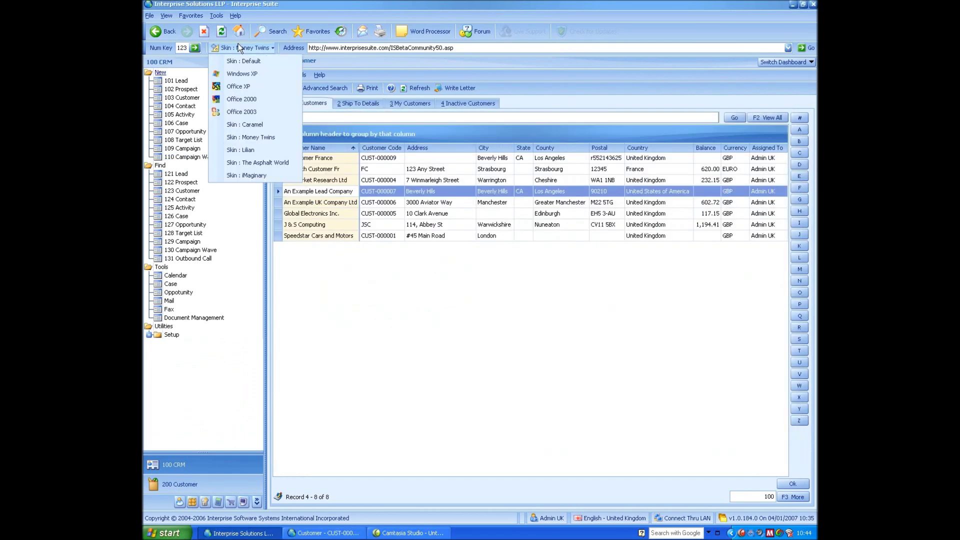
{"action": "left_click", "coordinate": [258, 163]}
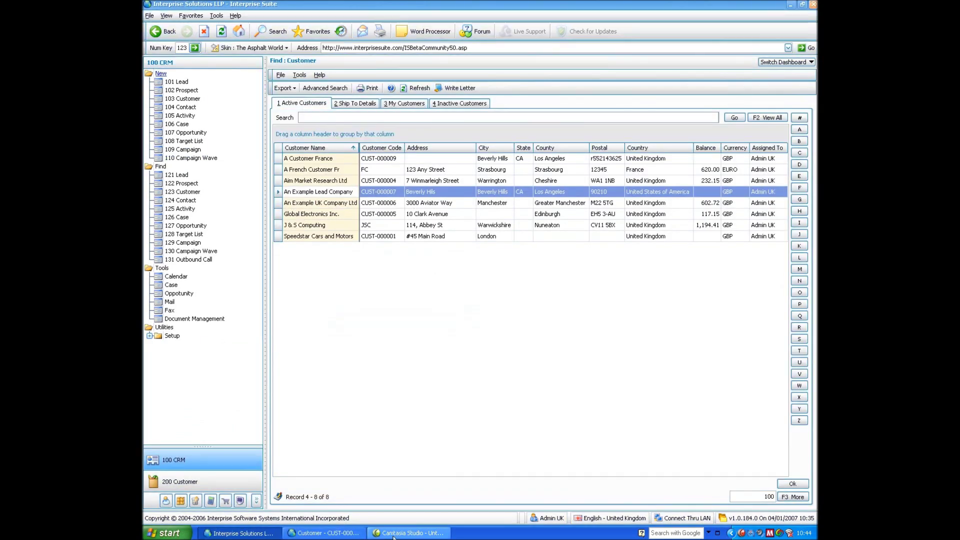
Return to the Default skin and close the CUST-000007 customer window
{"action": "left_click", "coordinate": [323, 533]}
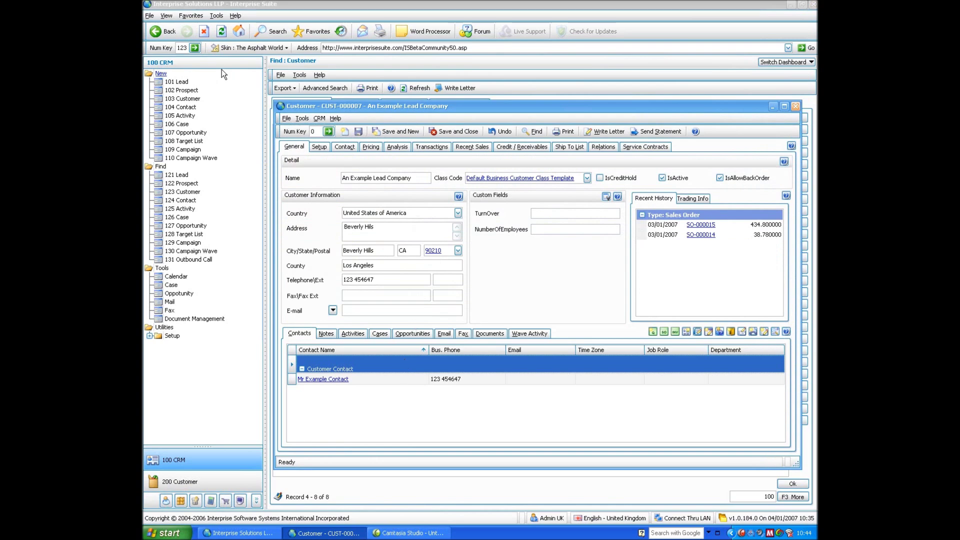
{"action": "left_click", "coordinate": [250, 48]}
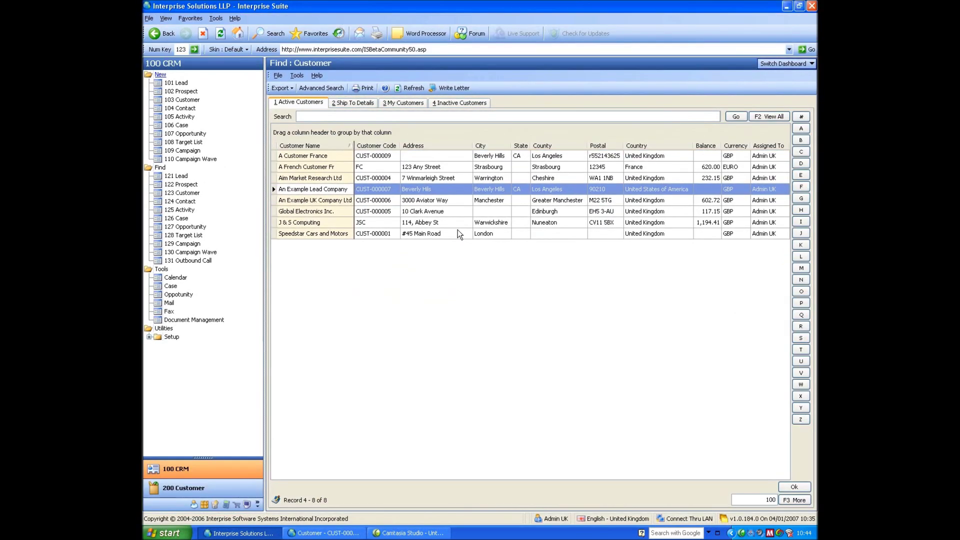
{"action": "left_click", "coordinate": [322, 533]}
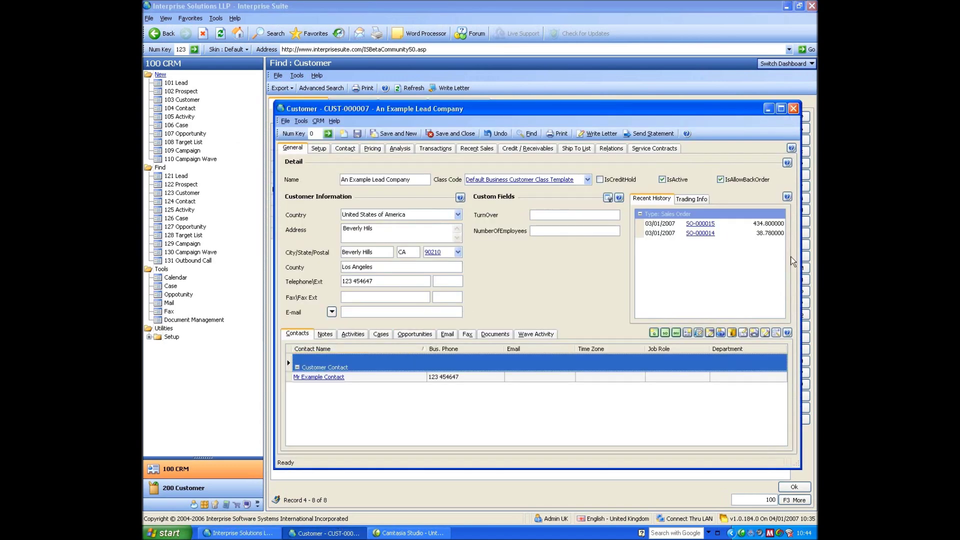
{"action": "left_click", "coordinate": [794, 109]}
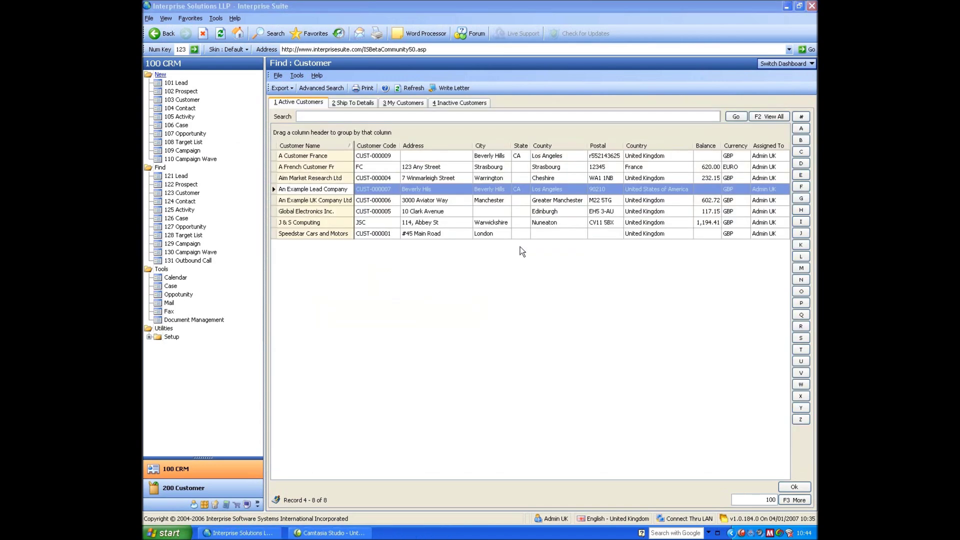
Switch to the Workflow dashboard, view 200 Customer, return to 100 CRM and start a new lead
{"action": "left_click", "coordinate": [792, 65]}
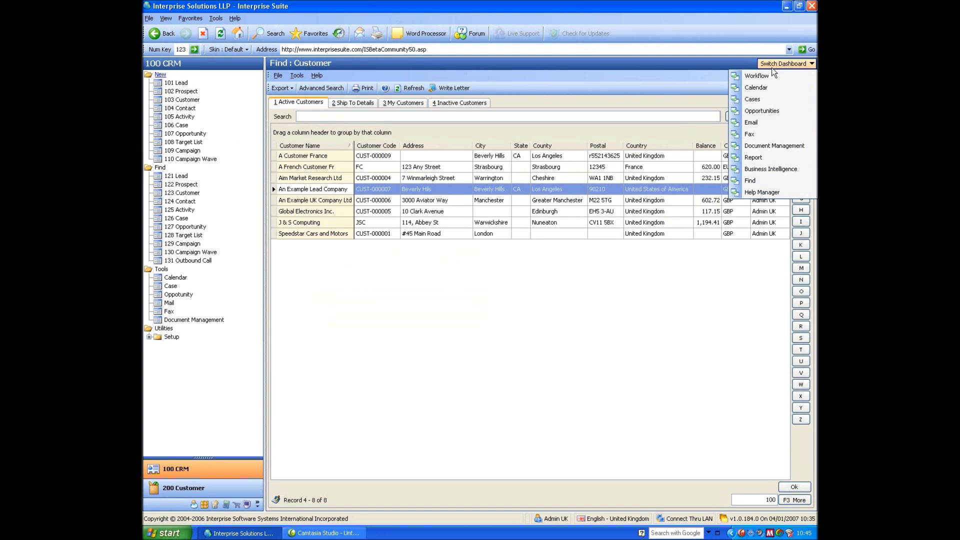
{"action": "left_click", "coordinate": [770, 76]}
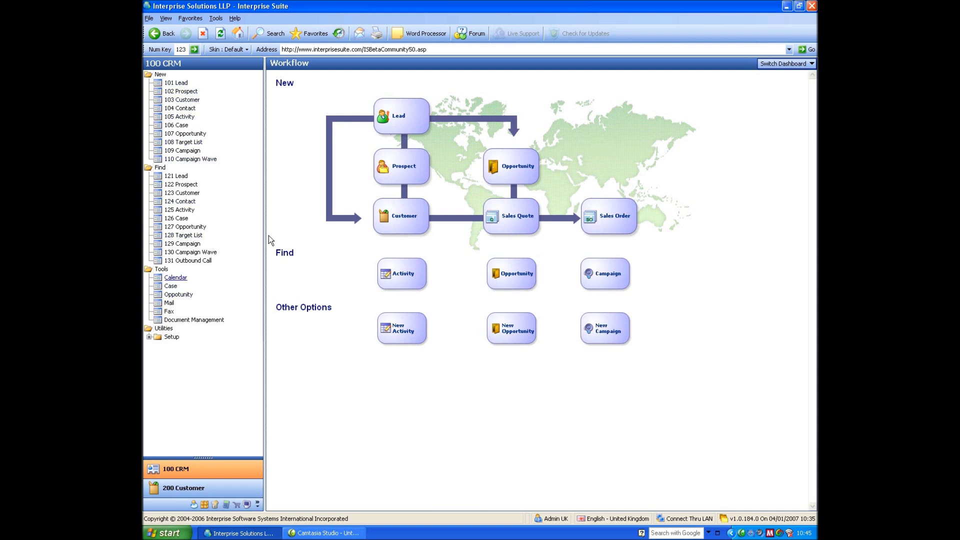
{"action": "left_click", "coordinate": [183, 487]}
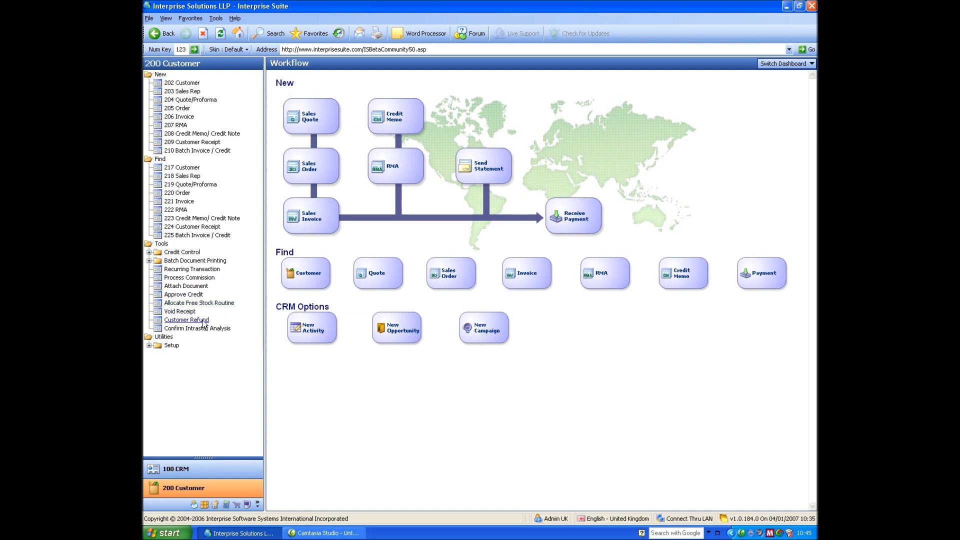
{"action": "left_click", "coordinate": [187, 470]}
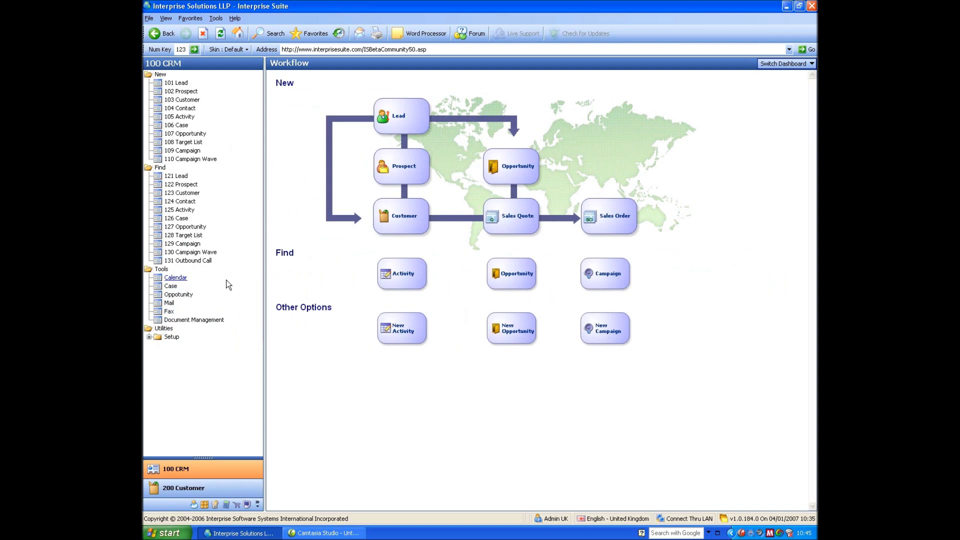
{"action": "left_click", "coordinate": [178, 83]}
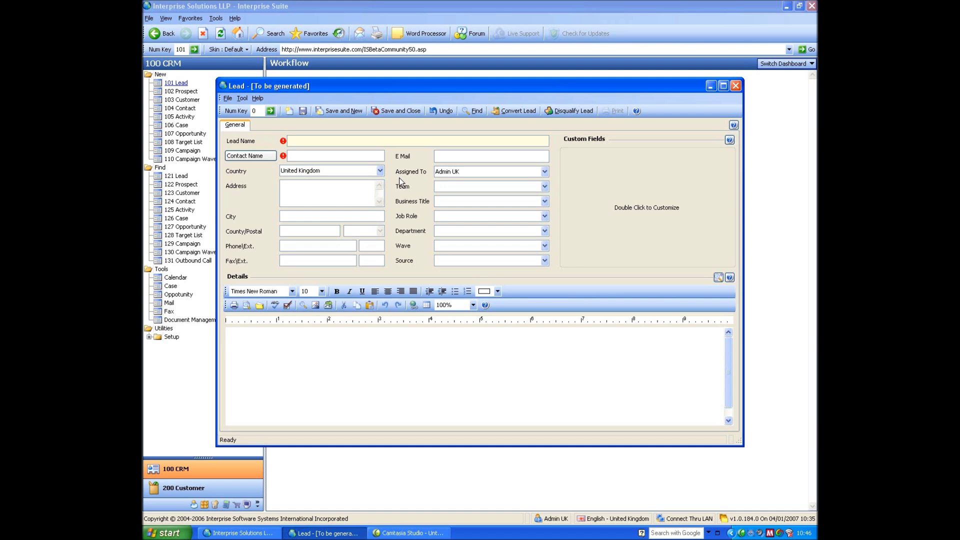
Enter lead name 'An Example Lead Comapny' and replace the auto-filled contact name with the contact's name
{"action": "type", "text": "AN"}
{"action": "type", "text": "n Examplke"}
{"action": "key", "text": "BackSpace"}
{"action": "key", "text": "BackSpace"}
{"action": "type", "text": "e Lead Comapn"}
{"action": "key", "text": "Tab"}
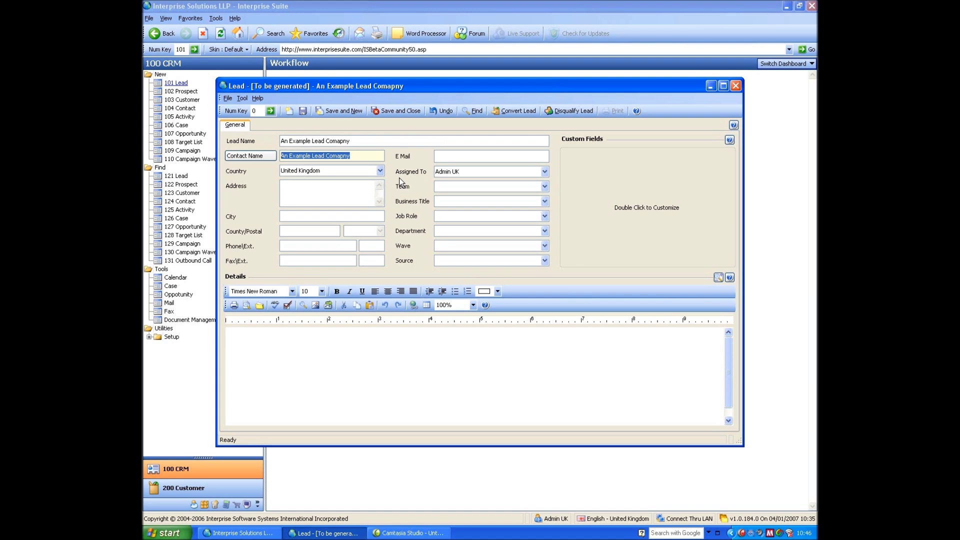
{"action": "type", "text": "M"}
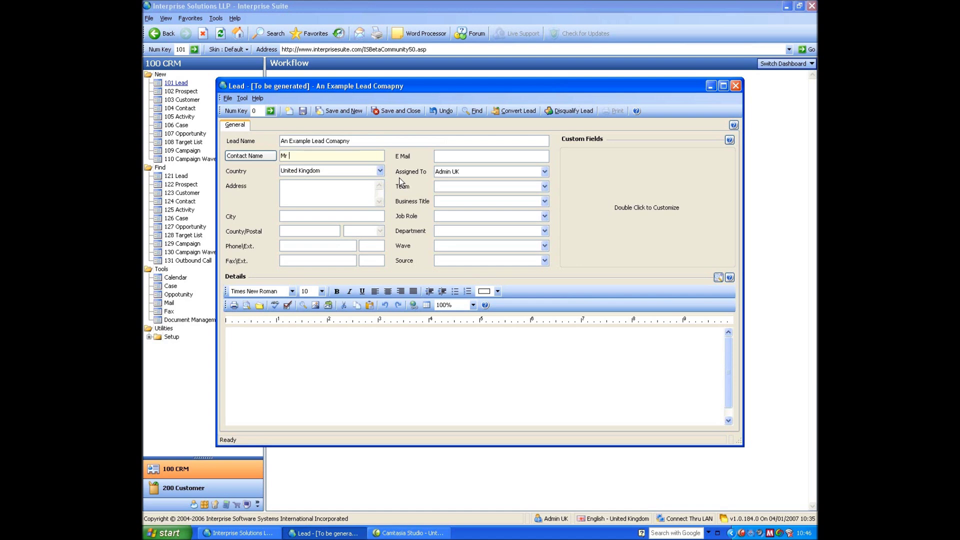
{"action": "type", "text": "r Lead Contact"}
Check and accept the contact name's salutation, first and last name breakdown in Check Name
{"action": "left_click", "coordinate": [256, 157]}
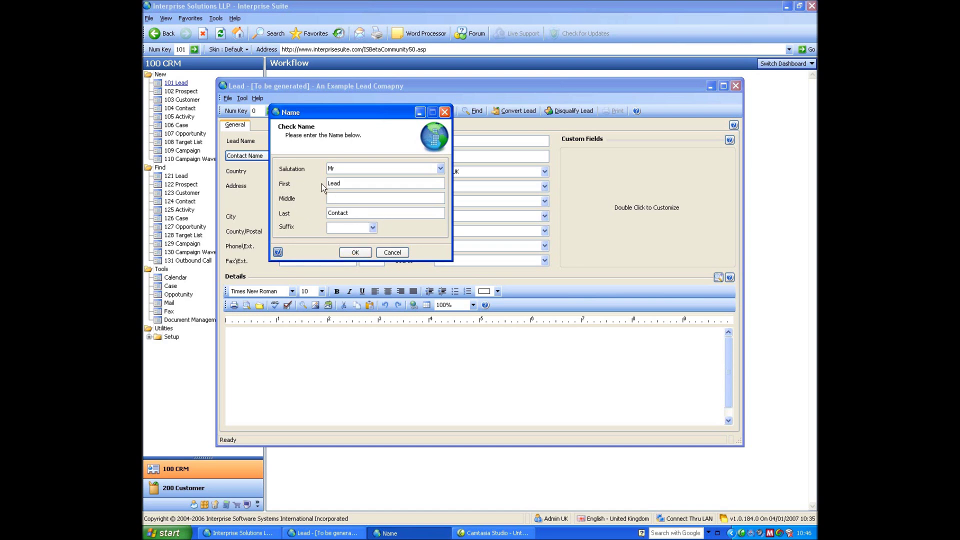
{"action": "left_click", "coordinate": [355, 252]}
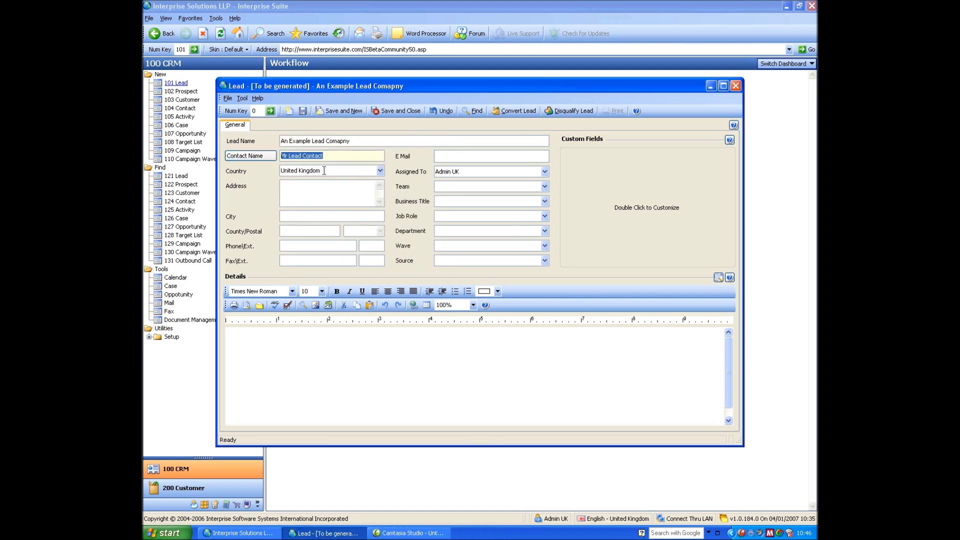
{"action": "left_click", "coordinate": [324, 170]}
Set Country to United States of America via the lookup and enter postal code 90210
{"action": "left_click", "coordinate": [330, 188]}
{"action": "left_click", "coordinate": [310, 232]}
{"action": "key", "text": "BackSpace"}
{"action": "key", "text": "Tab"}
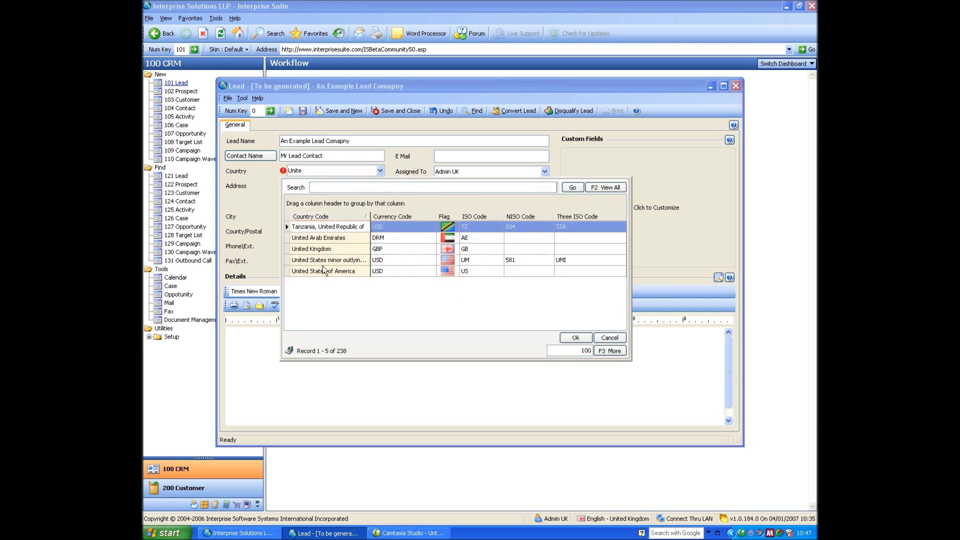
{"action": "left_click", "coordinate": [322, 272]}
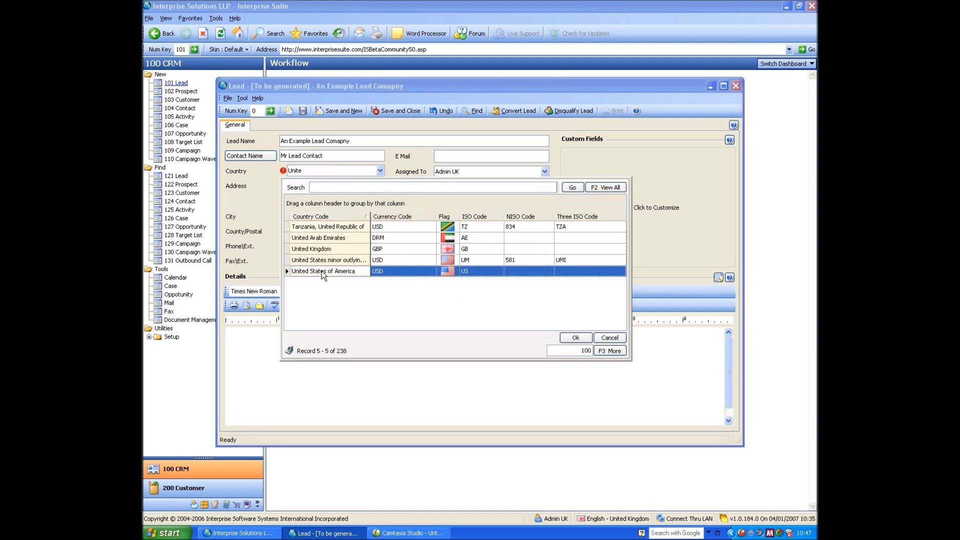
{"action": "left_click", "coordinate": [576, 338]}
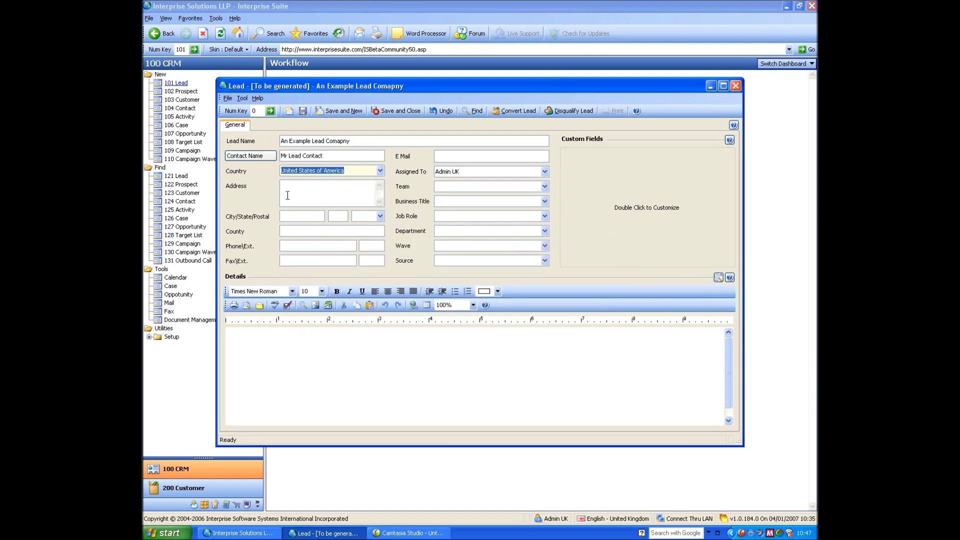
{"action": "left_click", "coordinate": [301, 215]}
{"action": "type", "text": "90210"}
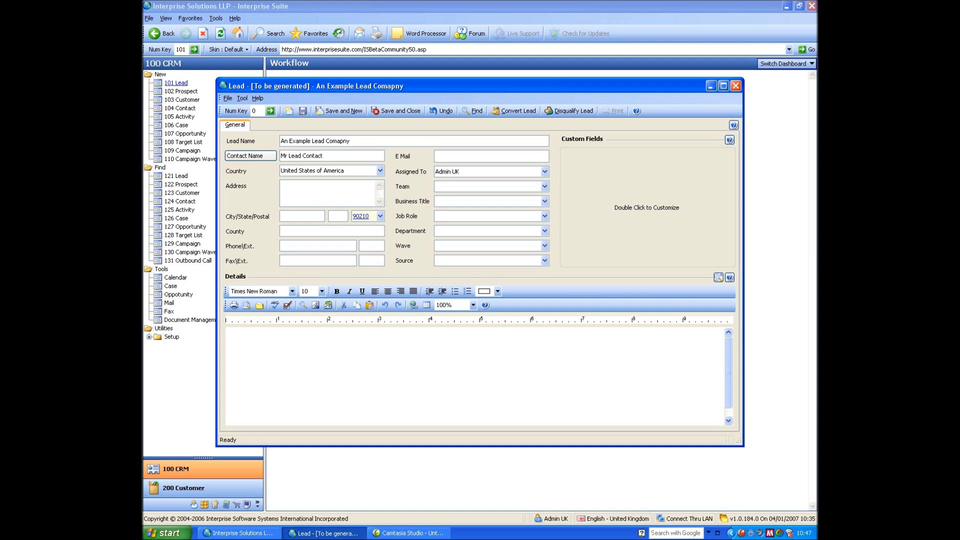
Auto-fill Beverly Hills, CA, Los Angeles from the zip and enter the lead's phone number
{"action": "key", "text": "Tab"}
{"action": "left_click", "coordinate": [332, 199]}
{"action": "left_click", "coordinate": [330, 247]}
{"action": "type", "text": "0845"}
{"action": "key", "text": "BackSpace"}
{"action": "key", "text": "BackSpace"}
{"action": "key", "text": "BackSpace"}
{"action": "key", "text": "BackSpace"}
{"action": "type", "text": "1234567890"}
{"action": "key", "text": "Tab"}
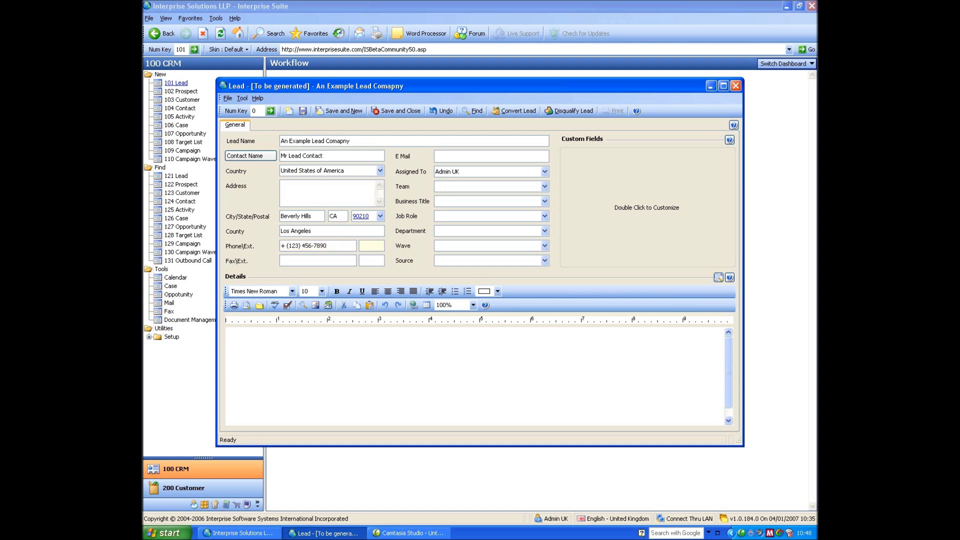
{"action": "key", "text": "shift+Tab"}
{"action": "left_click", "coordinate": [457, 160]}
Type 'fhrgheiur' into the Details notes, then save and close the lead
{"action": "left_click", "coordinate": [487, 352]}
{"action": "type", "text": "fhrgheiur"}
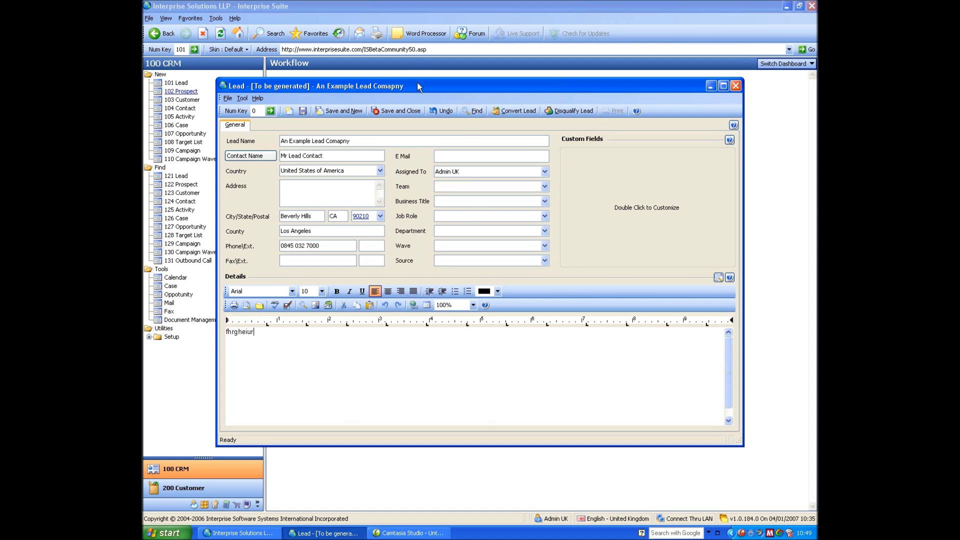
{"action": "left_click", "coordinate": [403, 111]}
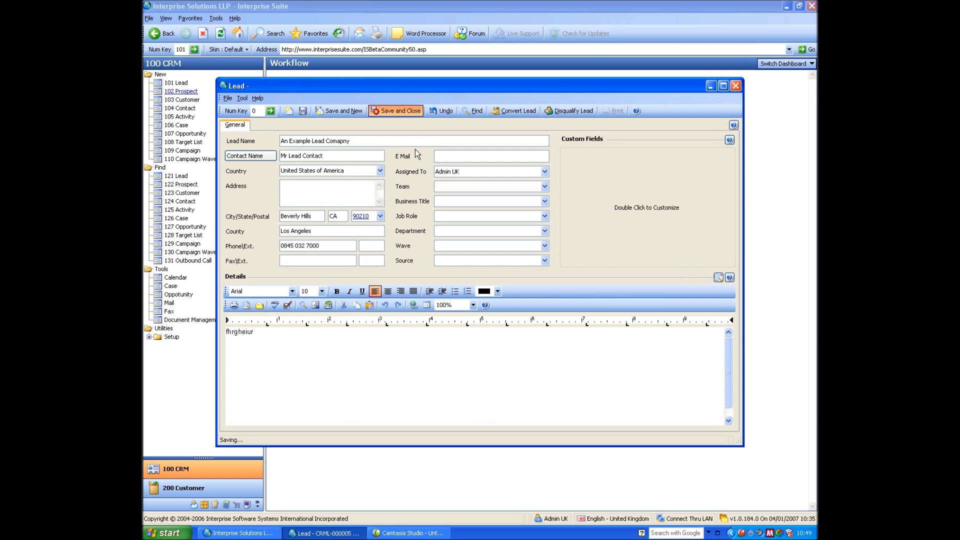
Open lead An Example Lead Comapny from the 121 Lead list and start converting it
{"action": "left_click", "coordinate": [173, 178]}
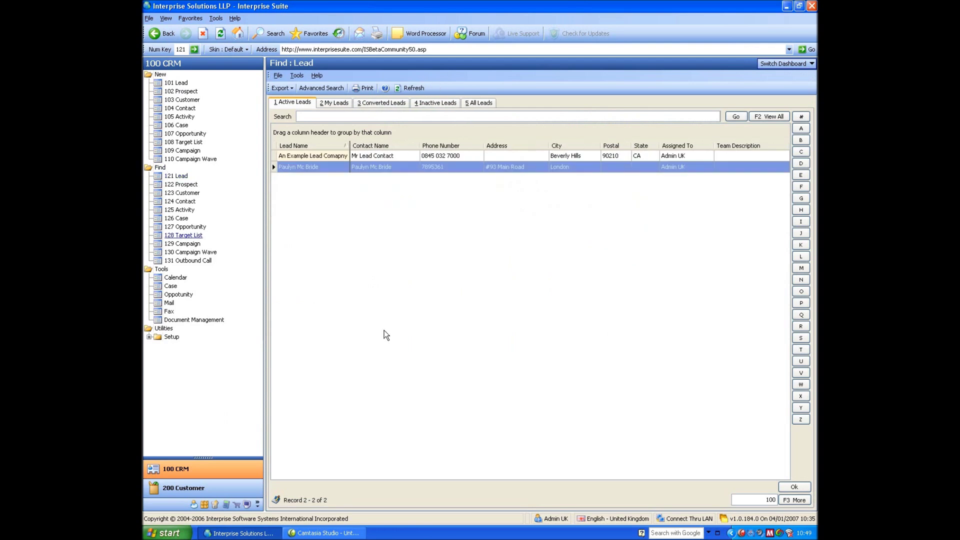
{"action": "left_click", "coordinate": [335, 157]}
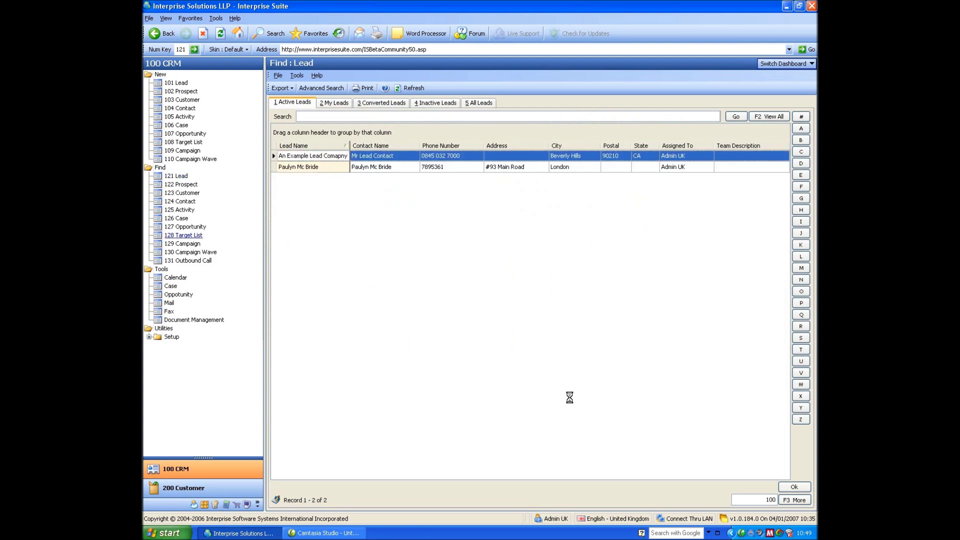
{"action": "key", "text": "Return"}
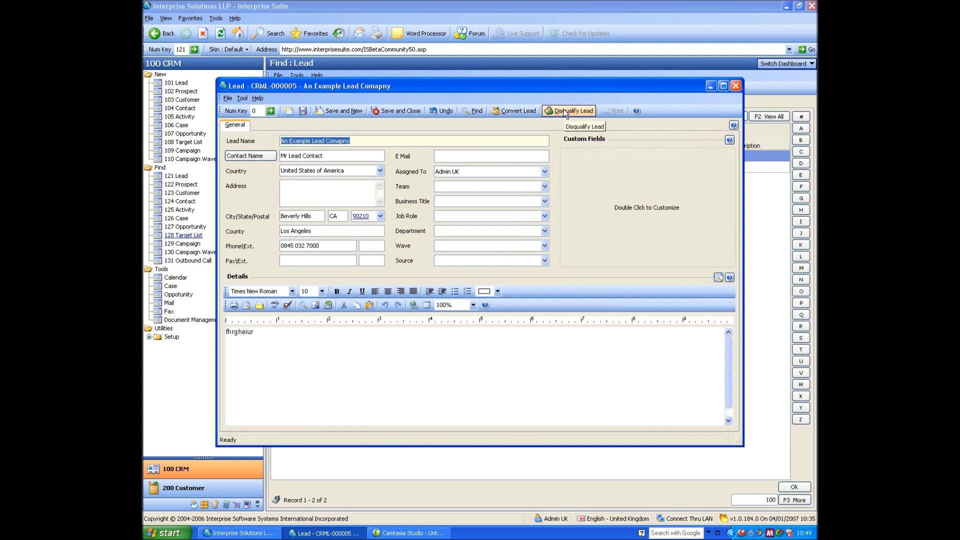
{"action": "left_click", "coordinate": [512, 112]}
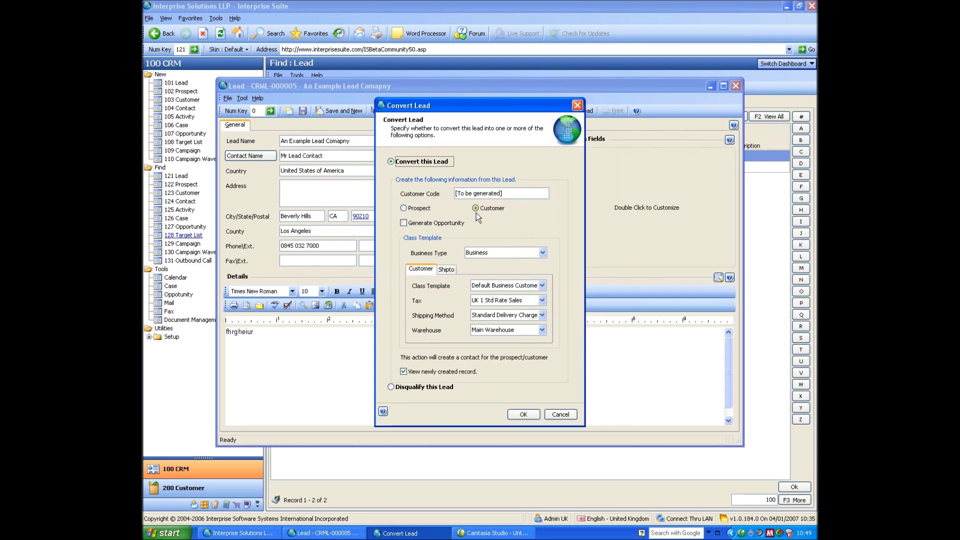
Convert the lead to a customer with Generate Opportunity ticked, then close the new customer record
{"action": "left_click", "coordinate": [407, 225]}
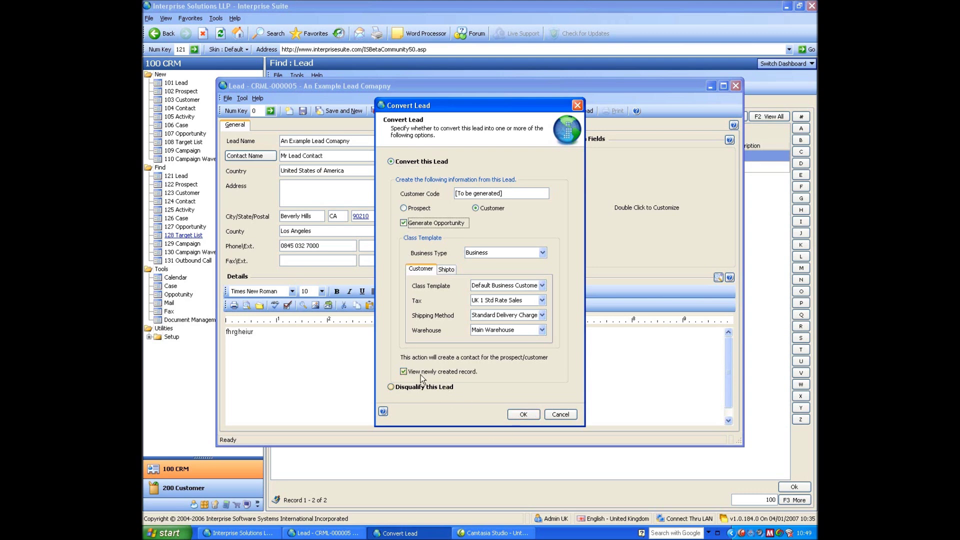
{"action": "left_click", "coordinate": [520, 415]}
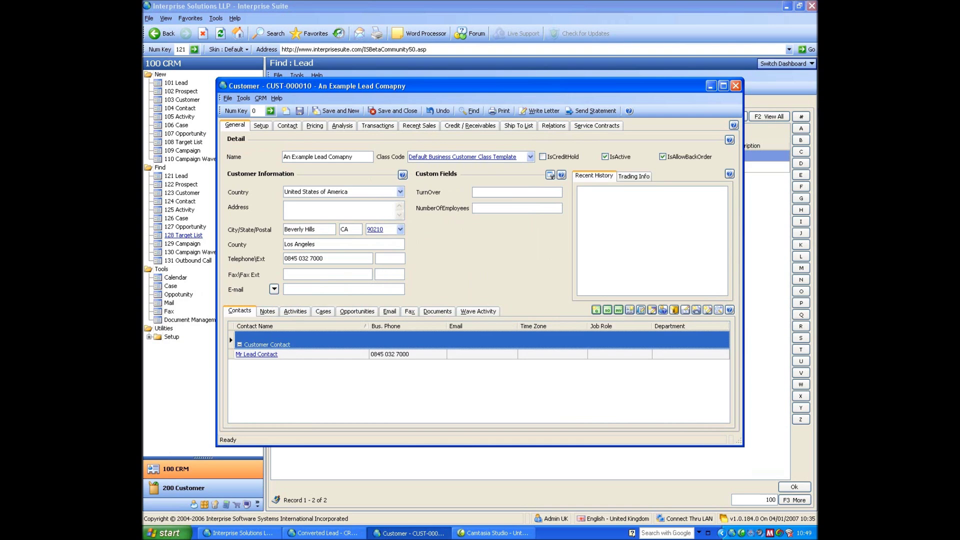
{"action": "left_click", "coordinate": [736, 86]}
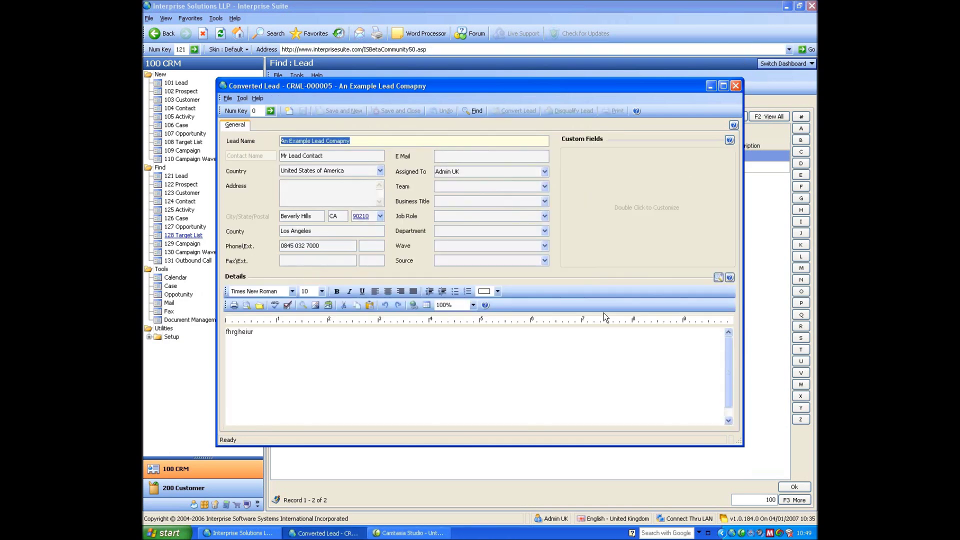
Close the converted lead, refresh the active leads list, and close the other lead's window
{"action": "left_click", "coordinate": [736, 85]}
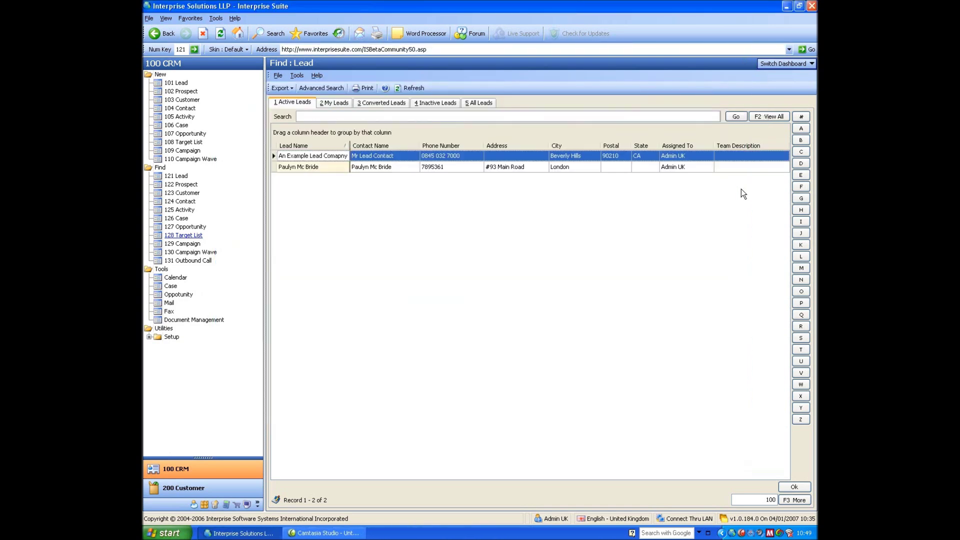
{"action": "left_click", "coordinate": [406, 89]}
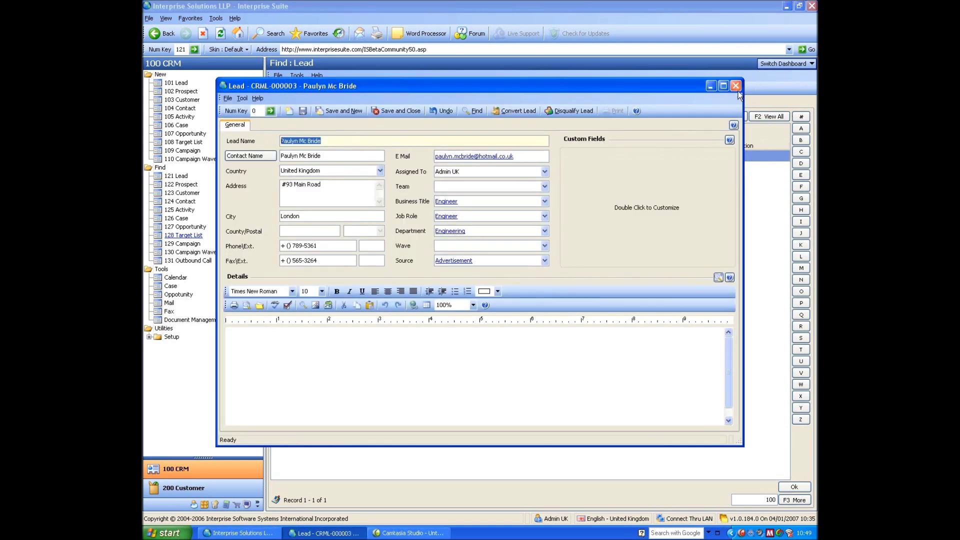
{"action": "left_click", "coordinate": [736, 87]}
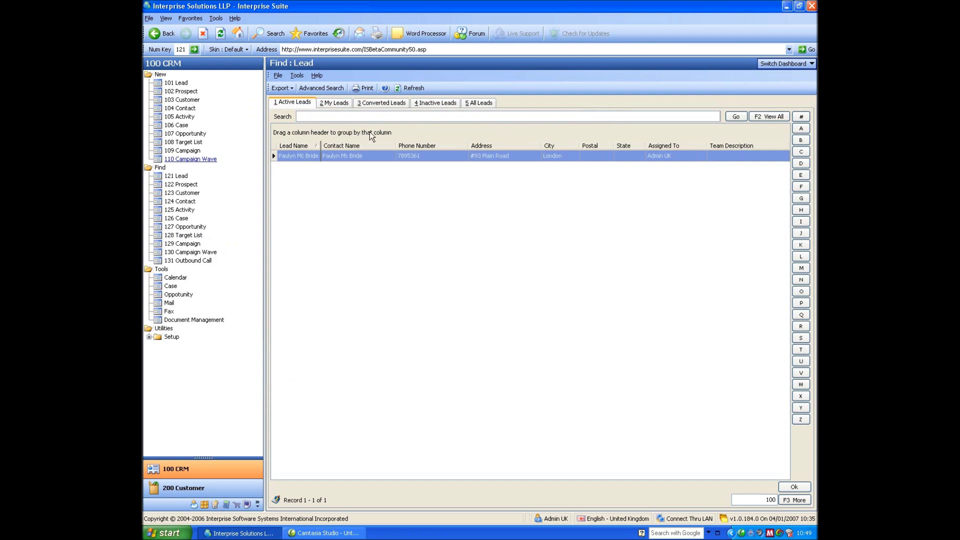
{"action": "left_click", "coordinate": [190, 93]}
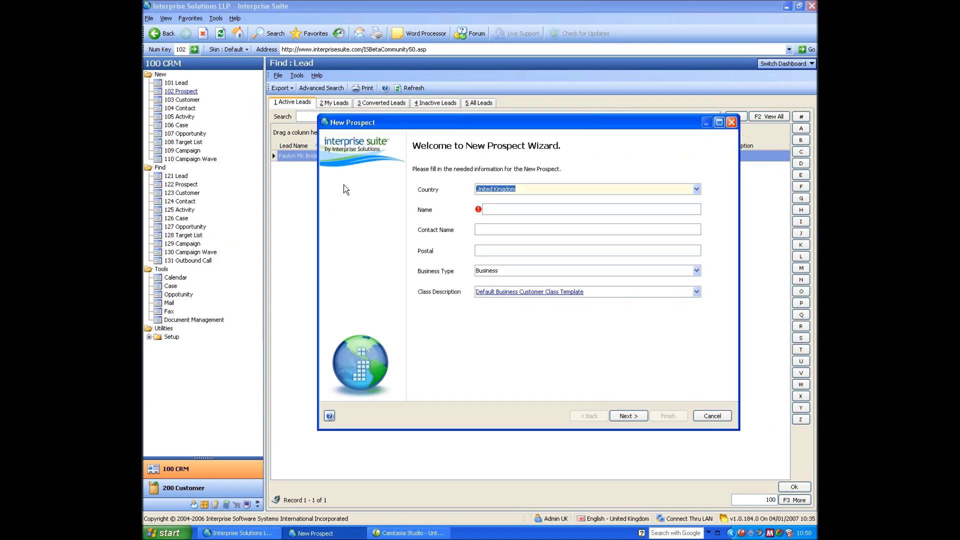
Enter prospect name 'A New Prospect Co Ltd', the contact name and postcode, keeping Business type
{"action": "key", "text": "Tab"}
{"action": "type", "text": "A New proe"}
{"action": "key", "text": "BackSpace"}
{"action": "key", "text": "BackSpace"}
{"action": "key", "text": "BackSpace"}
{"action": "type", "text": "rospect Co"}
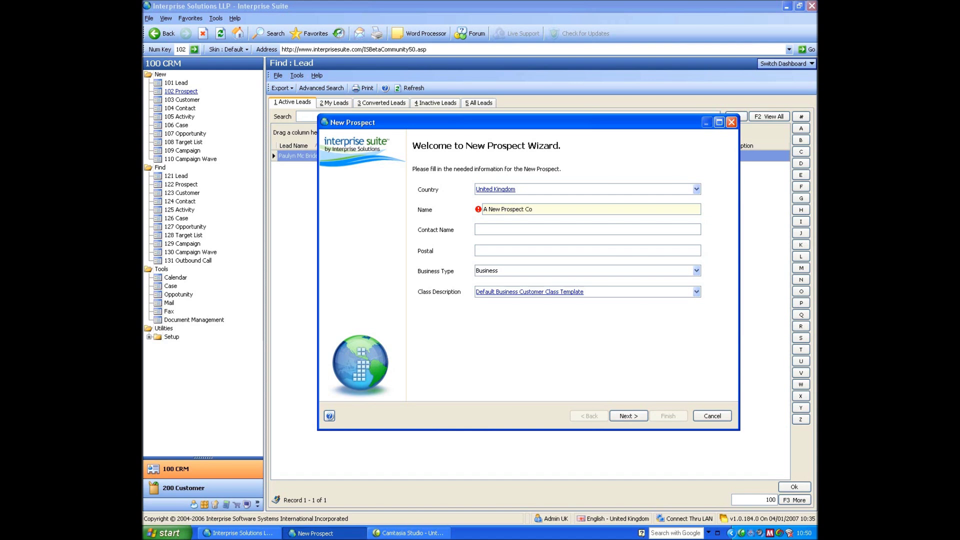
{"action": "type", "text": " Ltd"}
{"action": "key", "text": "Tab"}
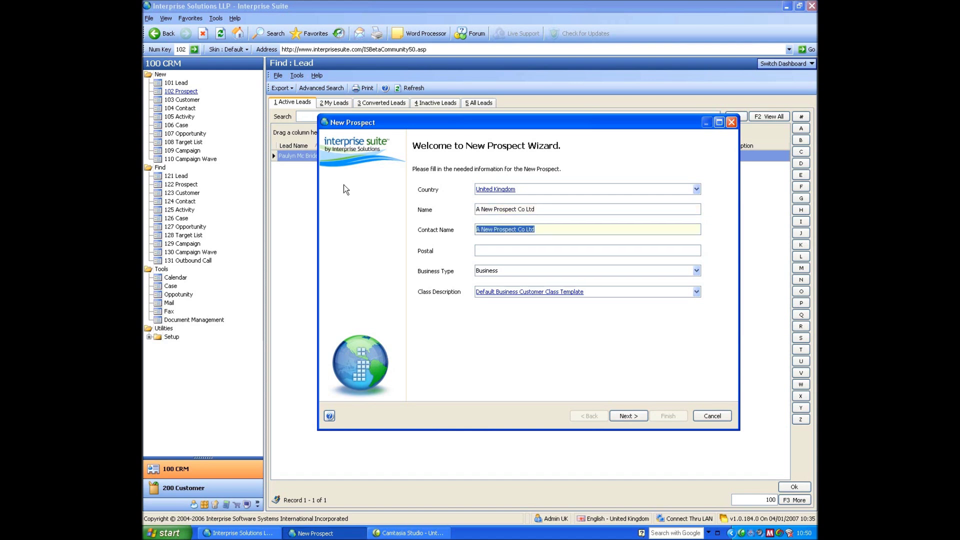
{"action": "type", "text": "Mr Prospe"}
{"action": "type", "text": "M22 5TG"}
{"action": "key", "text": "Tab"}
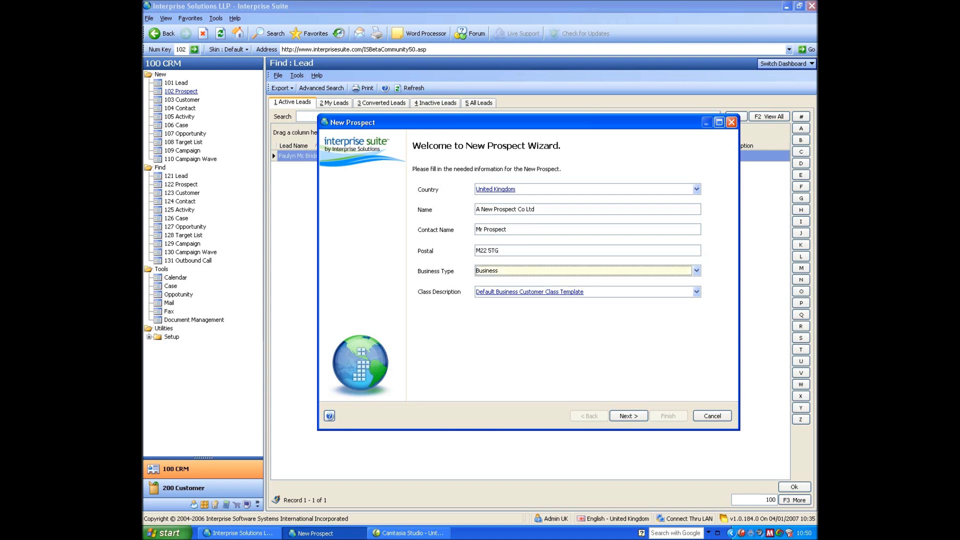
{"action": "left_click", "coordinate": [491, 278]}
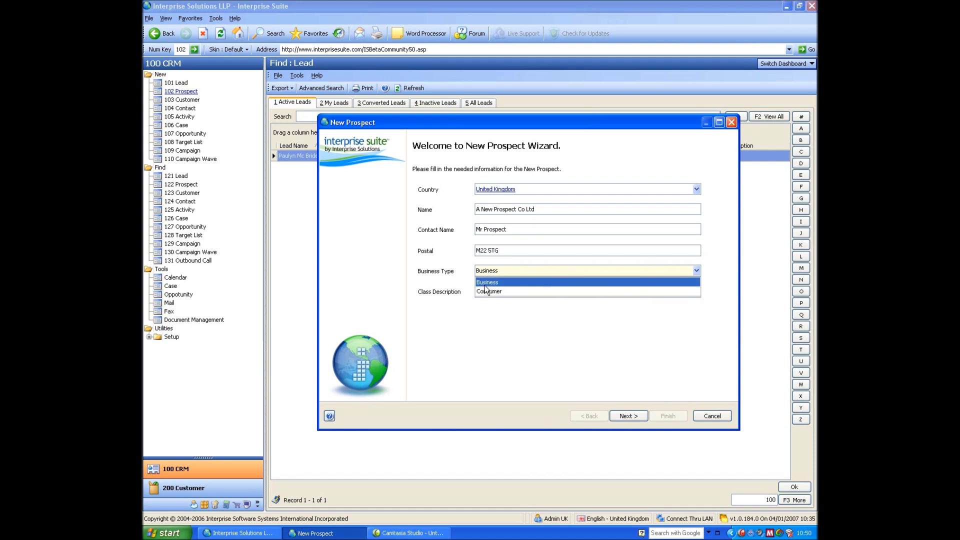
{"action": "left_click", "coordinate": [468, 281]}
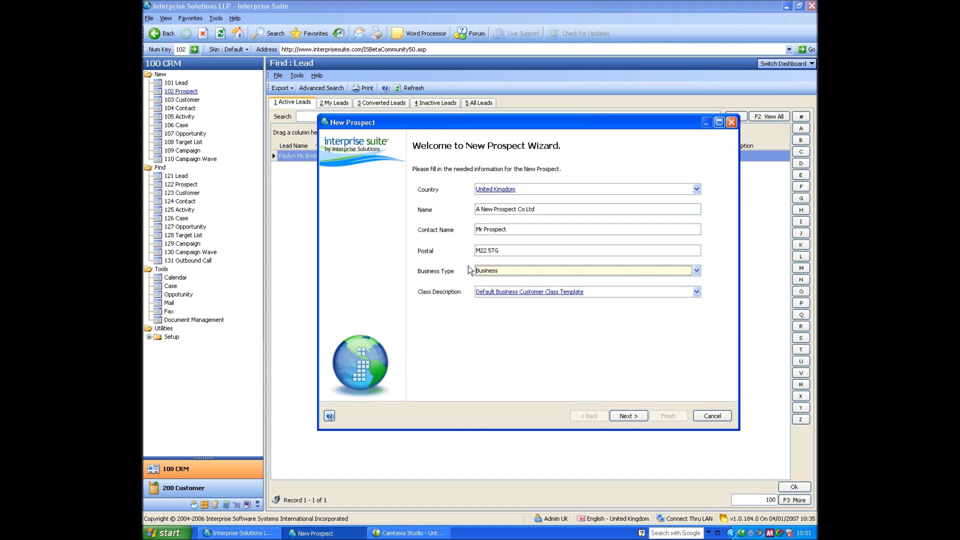
{"action": "left_click", "coordinate": [518, 274]}
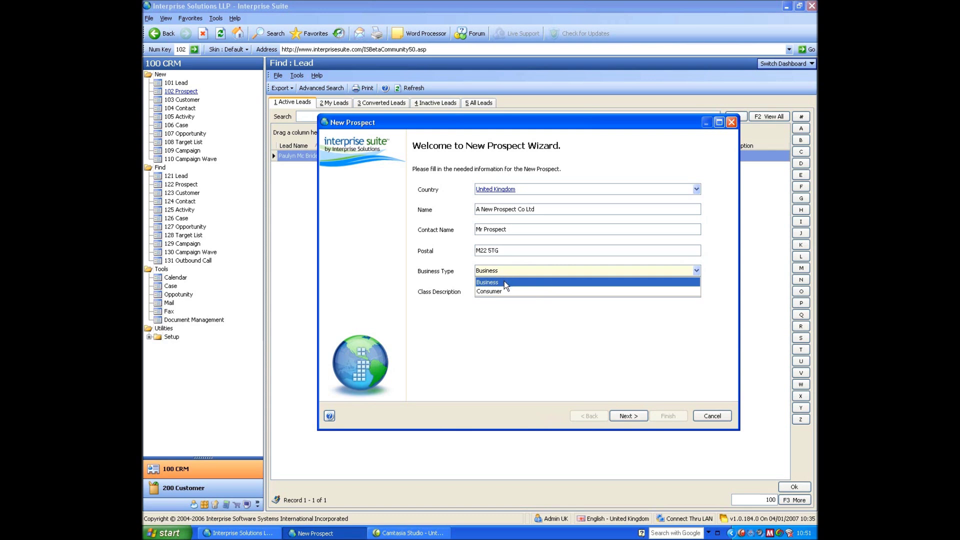
{"action": "left_click", "coordinate": [504, 282]}
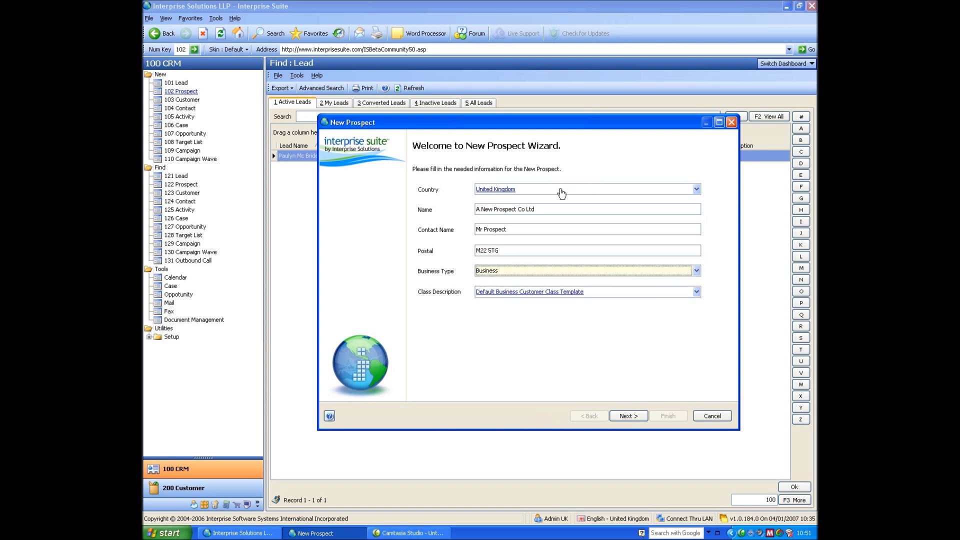
Change the new prospect's country to France
{"action": "left_click", "coordinate": [628, 417]}
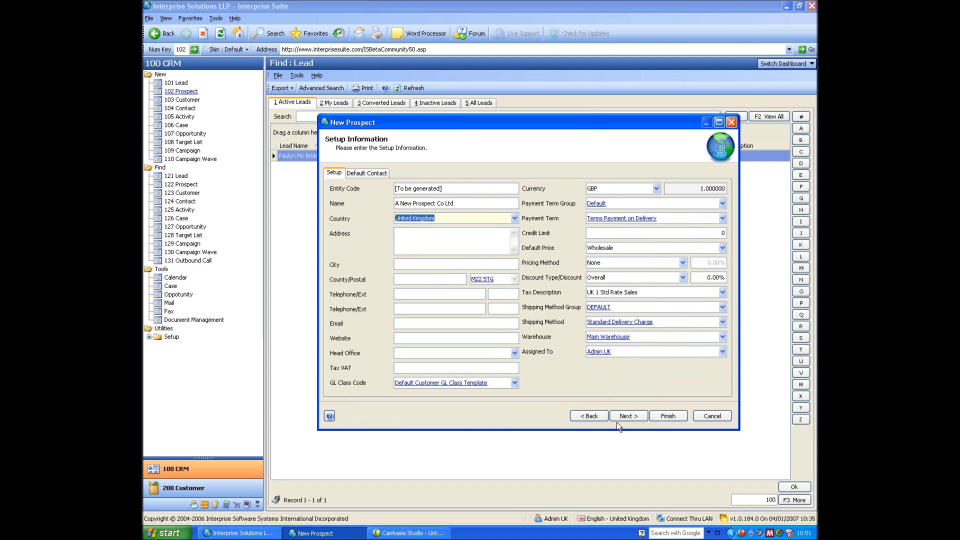
{"action": "left_click", "coordinate": [586, 418]}
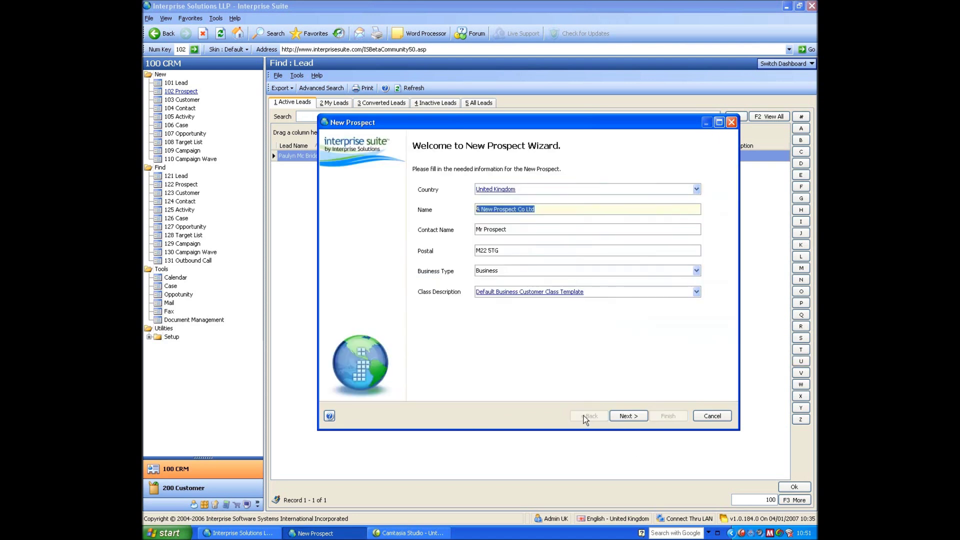
{"action": "left_click", "coordinate": [526, 190]}
{"action": "type", "text": "france"}
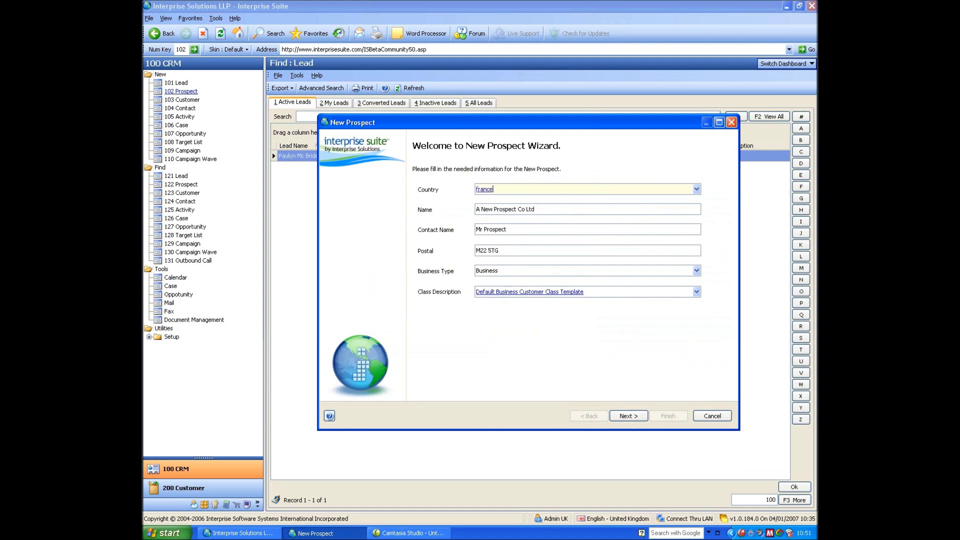
{"action": "key", "text": "Tab"}
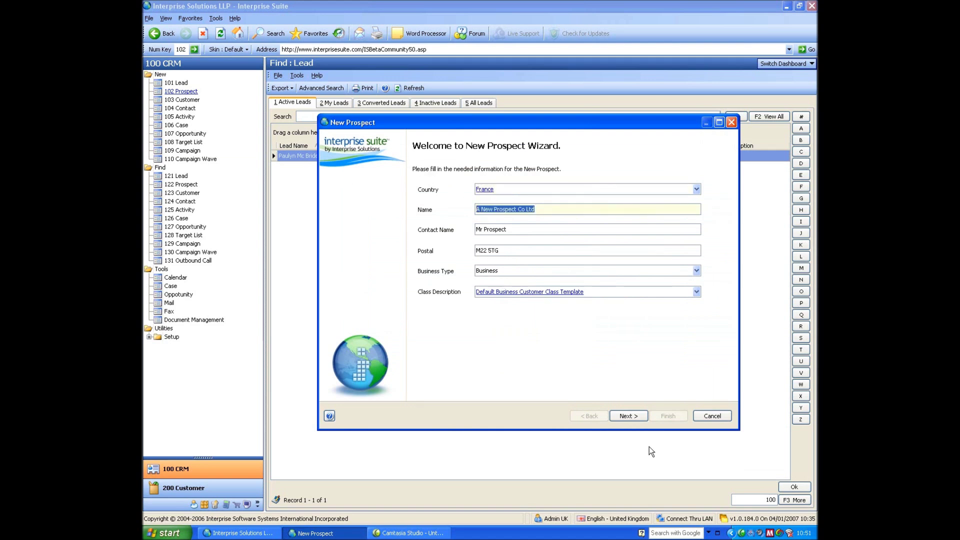
{"action": "left_click", "coordinate": [628, 416]}
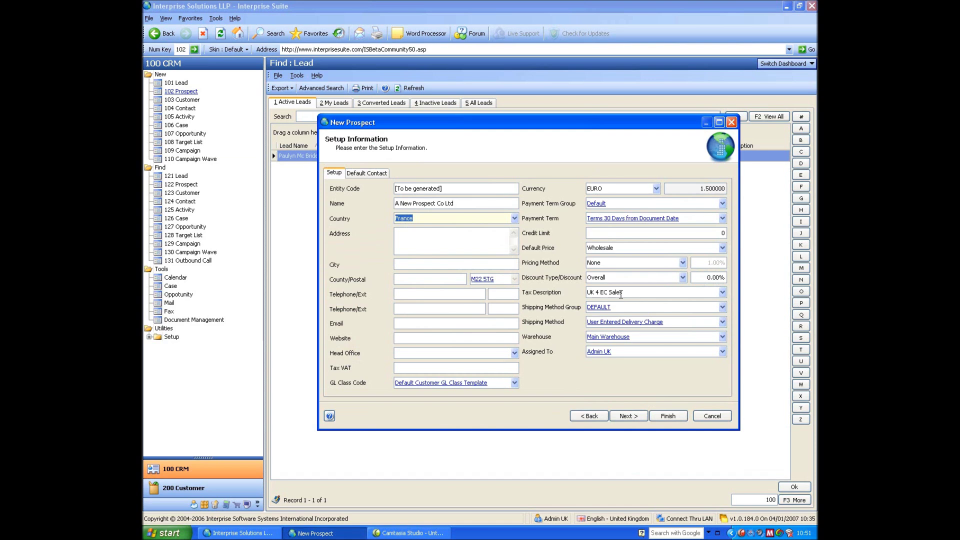
Set the prospect's business type to Consumer
{"action": "left_click", "coordinate": [592, 415]}
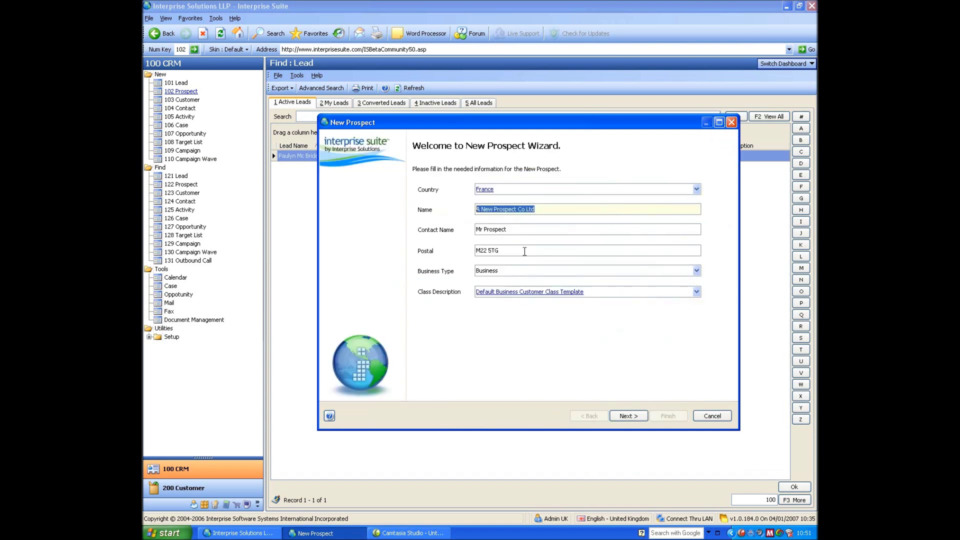
{"action": "left_click", "coordinate": [505, 270]}
{"action": "left_click", "coordinate": [496, 288]}
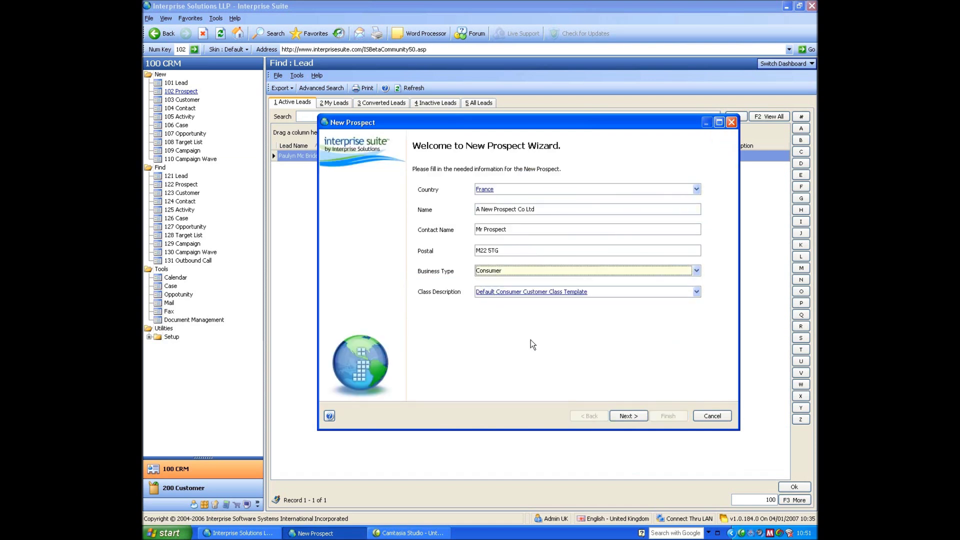
{"action": "left_click", "coordinate": [629, 416]}
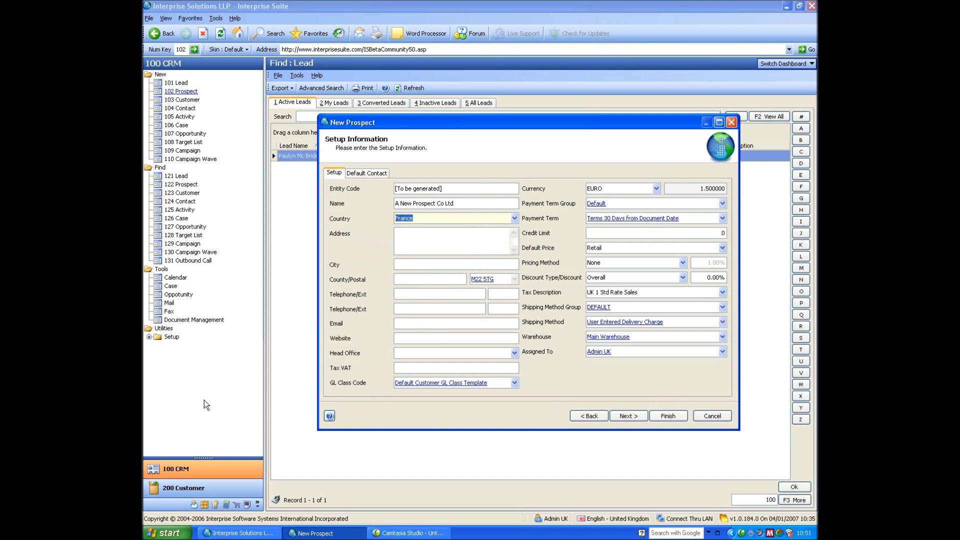
Finish the wizard to save the prospect, then close its record
{"action": "left_click", "coordinate": [669, 416]}
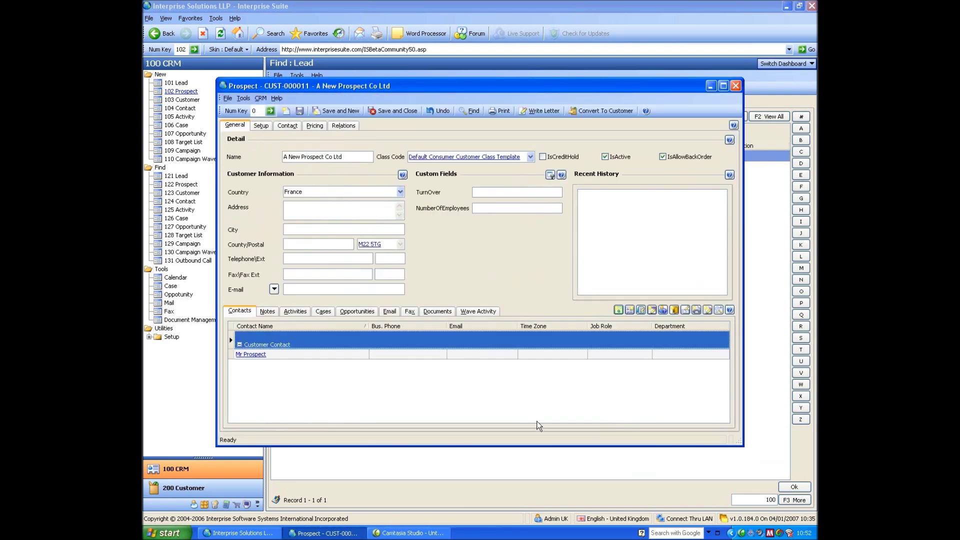
{"action": "left_click", "coordinate": [736, 85]}
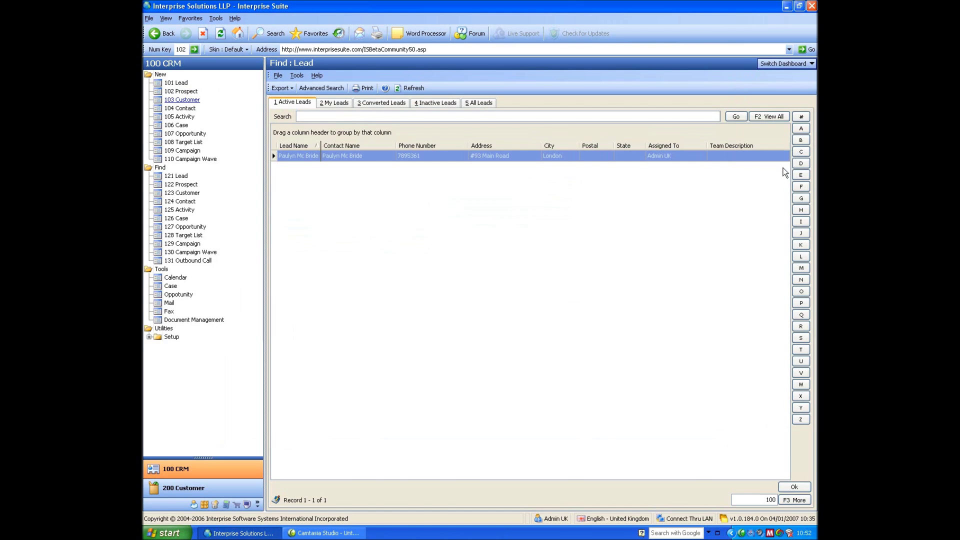
{"action": "left_click", "coordinate": [781, 65]}
Switch to the Calendar dashboard and dock the Callback list beside the month view
{"action": "left_click", "coordinate": [772, 88]}
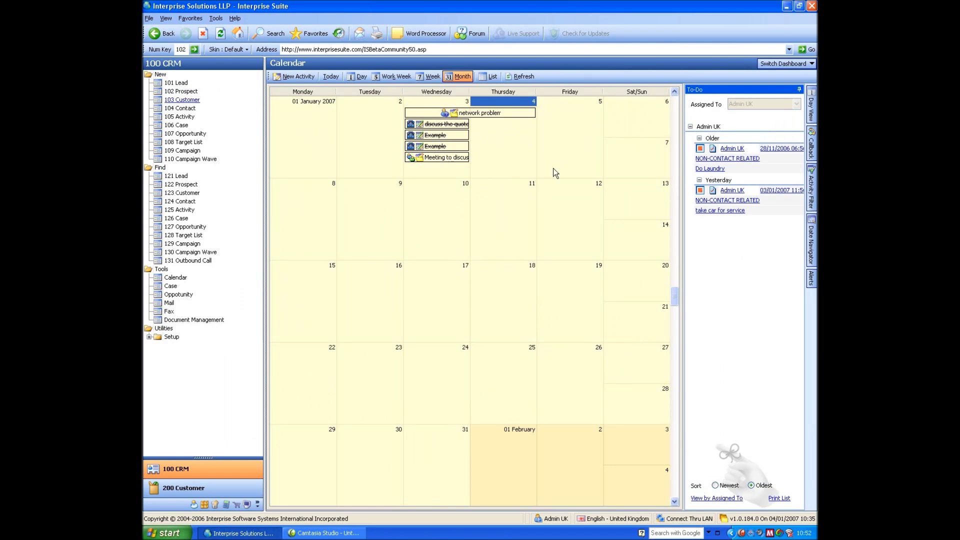
{"action": "mouse_move", "coordinate": [702, 208]}
{"action": "mouse_move", "coordinate": [701, 158]}
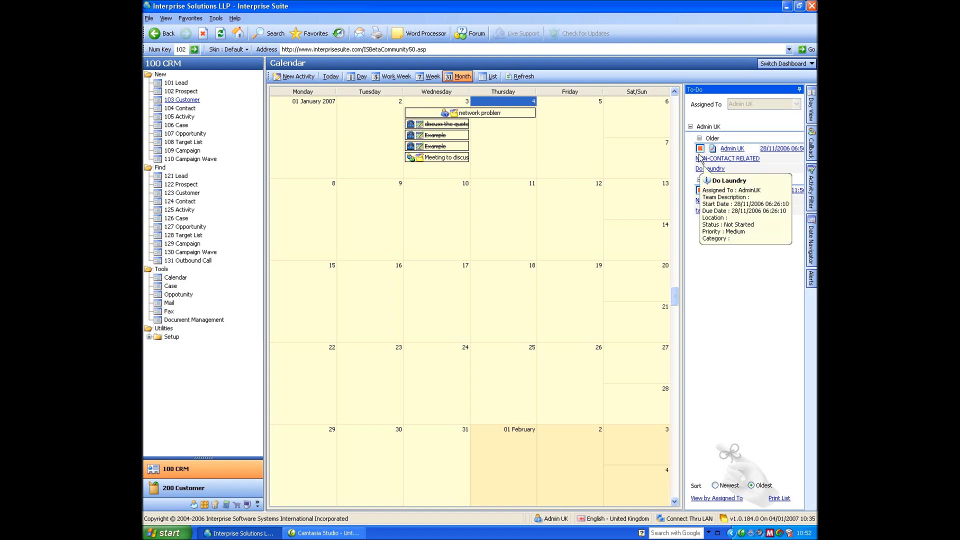
{"action": "left_click", "coordinate": [811, 150]}
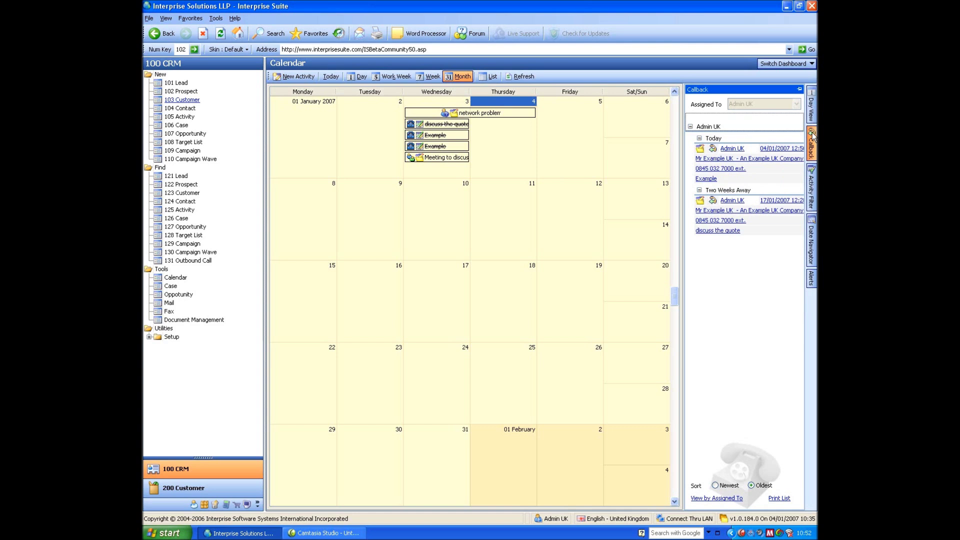
{"action": "left_click", "coordinate": [799, 89]}
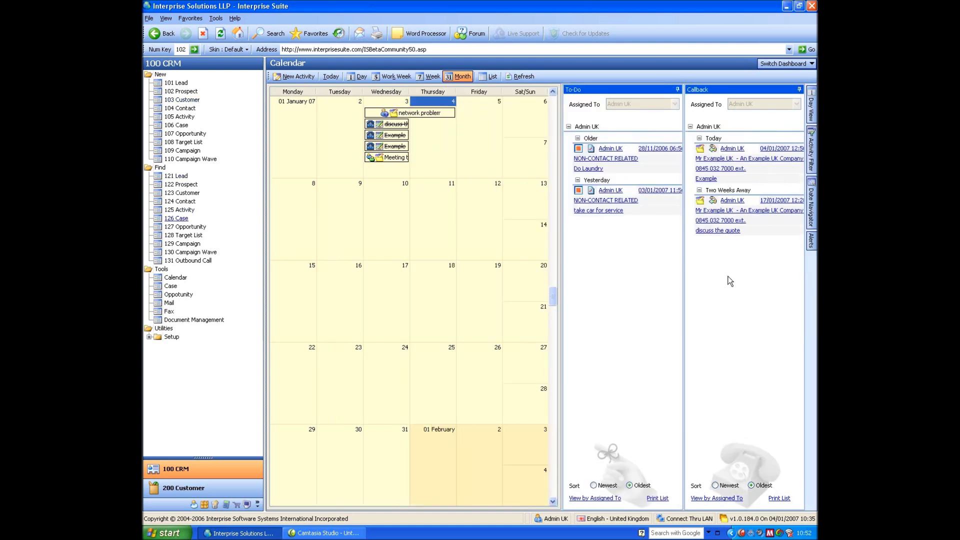
{"action": "left_click", "coordinate": [812, 148]}
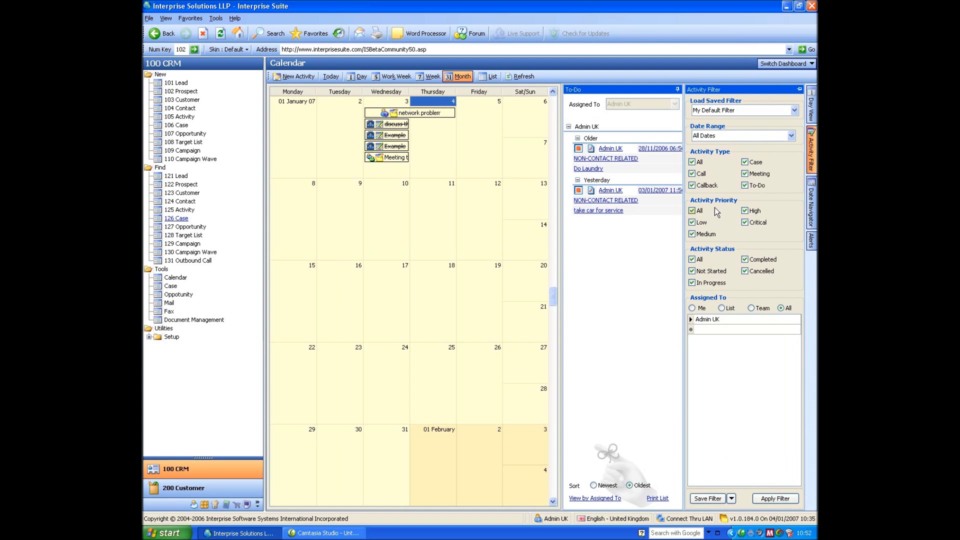
Untick the Completed and Cancelled activity statuses and apply the calendar filter
{"action": "left_click", "coordinate": [745, 260]}
{"action": "left_click", "coordinate": [745, 271]}
{"action": "left_click", "coordinate": [776, 499]}
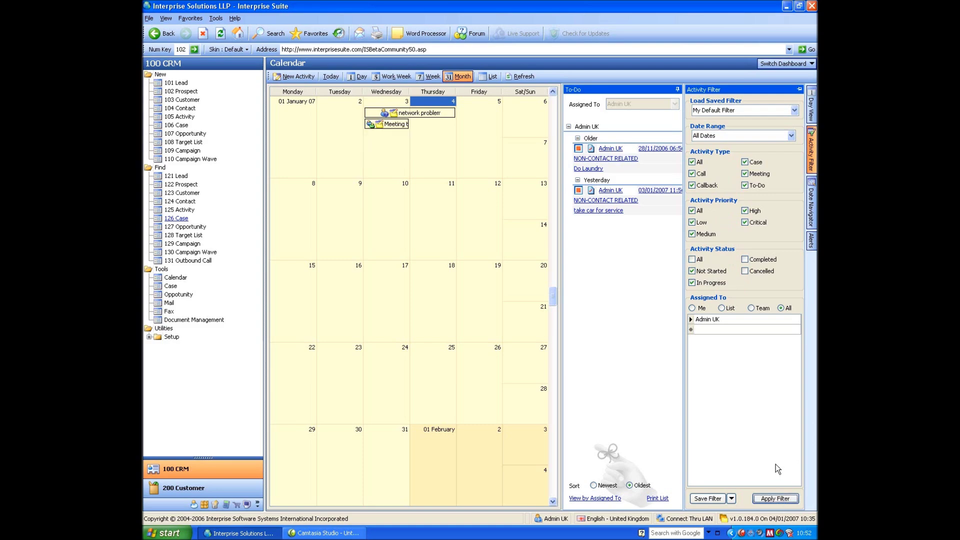